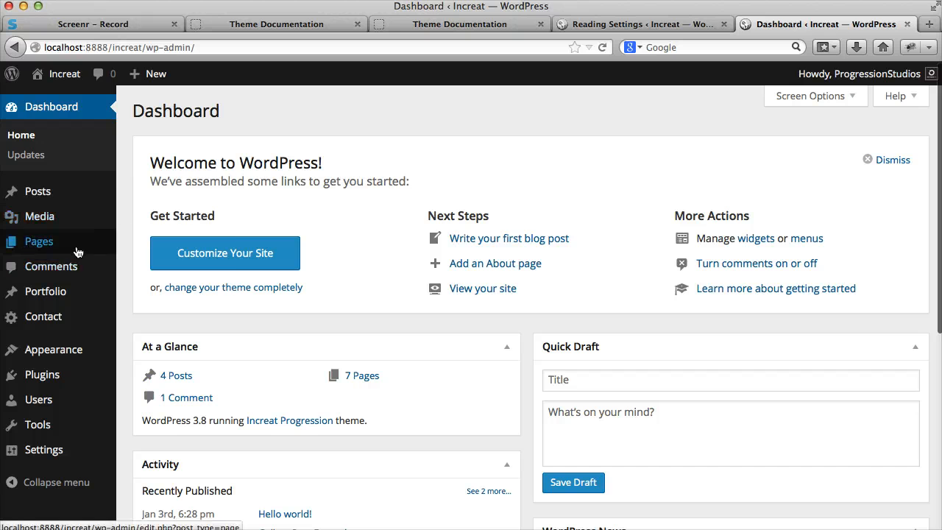
# Step: Create a page titled "Home" with the HomePage template and publish it
pyautogui.moveTo(98, 248)
pyautogui.click(133, 267)
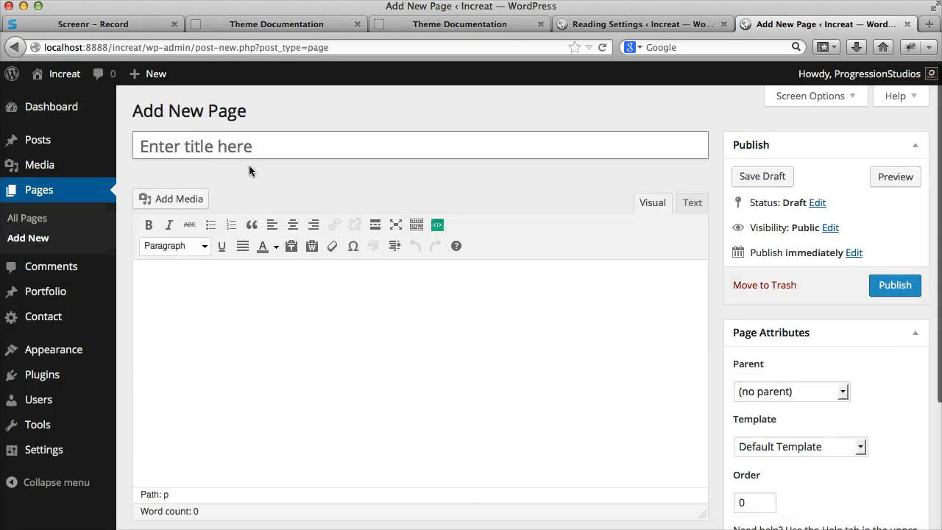
pyautogui.click(258, 143)
pyautogui.write('Home')
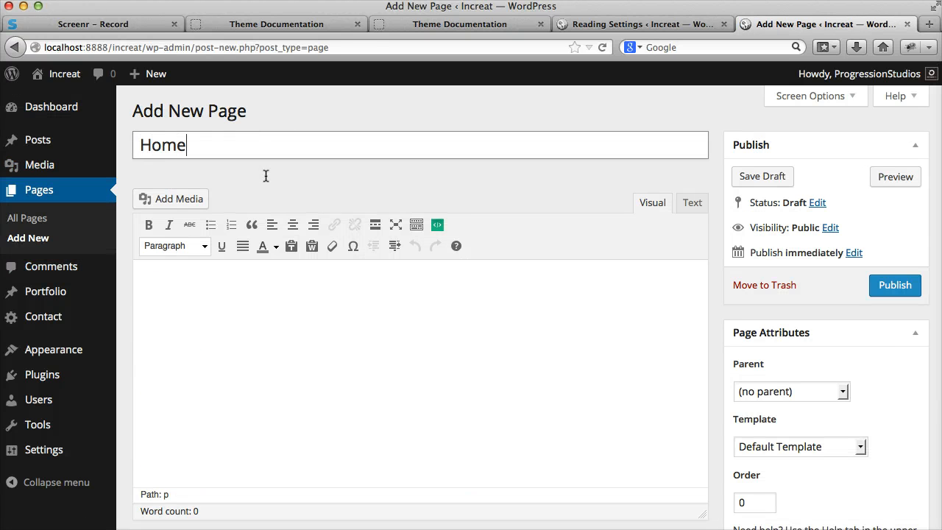
pyautogui.click(410, 364)
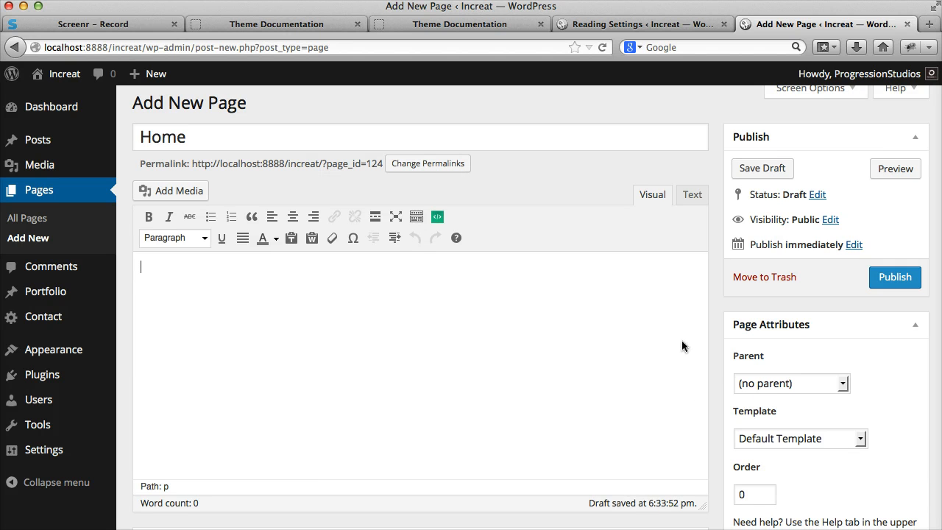
pyautogui.click(795, 442)
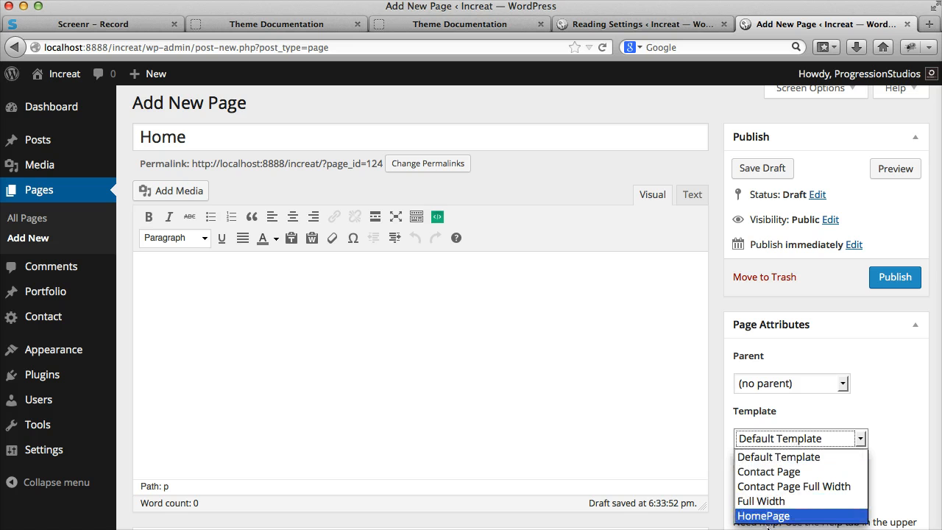
pyautogui.click(773, 516)
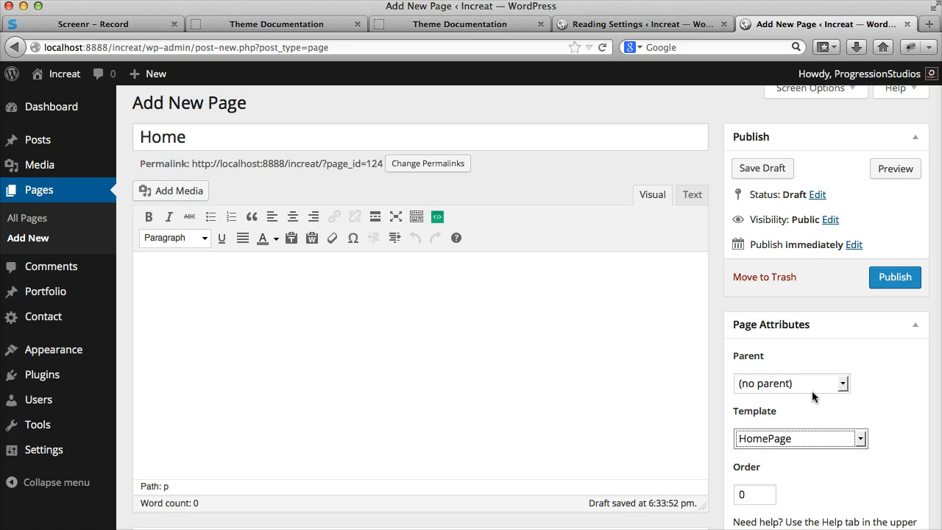
pyautogui.click(888, 283)
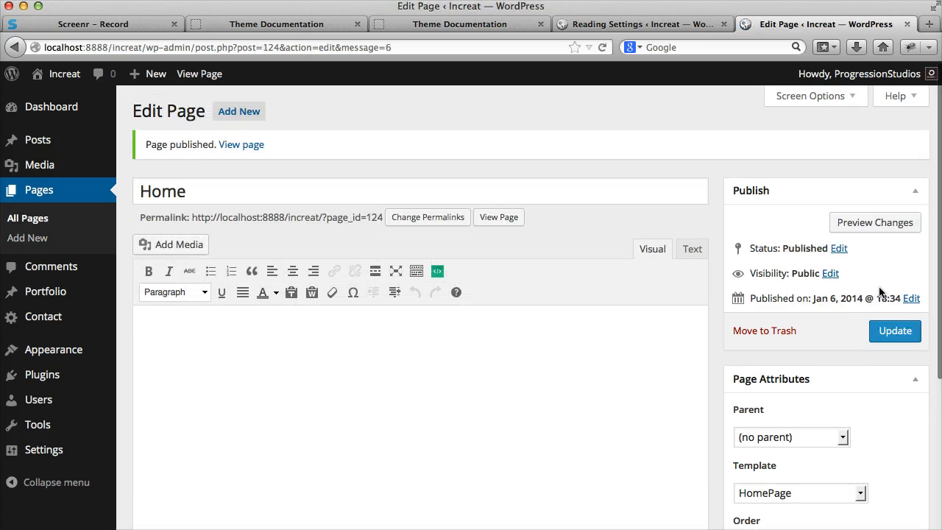
# Step: Open the site's front end in a separate browser tab and view its current front page
pyautogui.rightClick(41, 76)
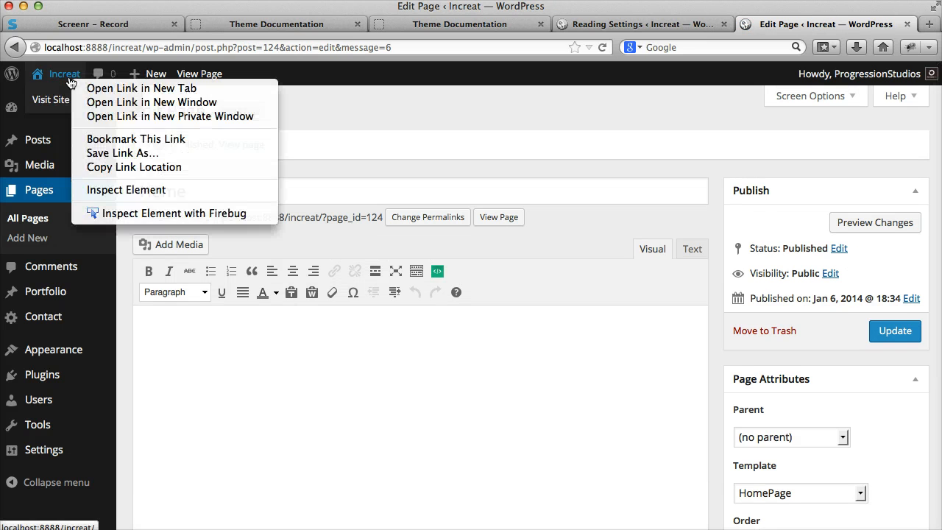
pyautogui.click(81, 87)
pyautogui.click(805, 19)
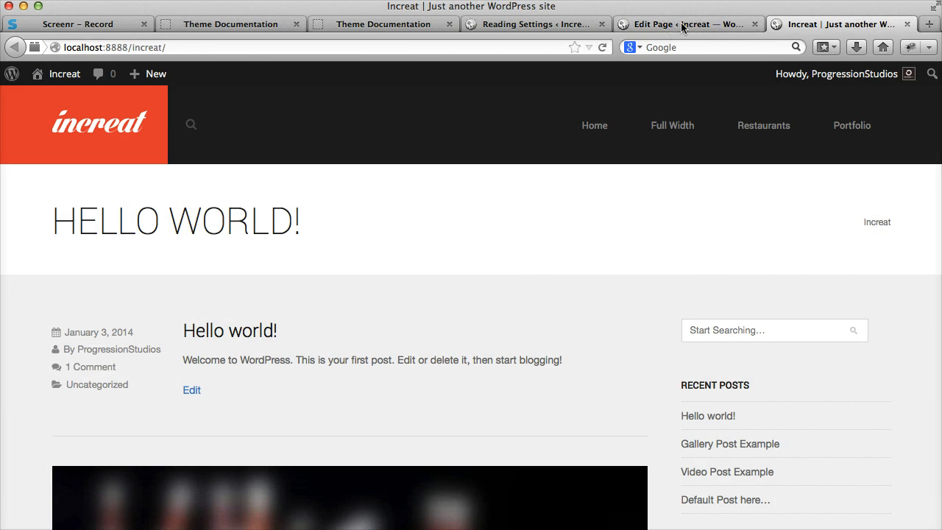
# Step: In the reading settings, save a static front page using Home, and choose Latest News as the posts page
pyautogui.click(626, 24)
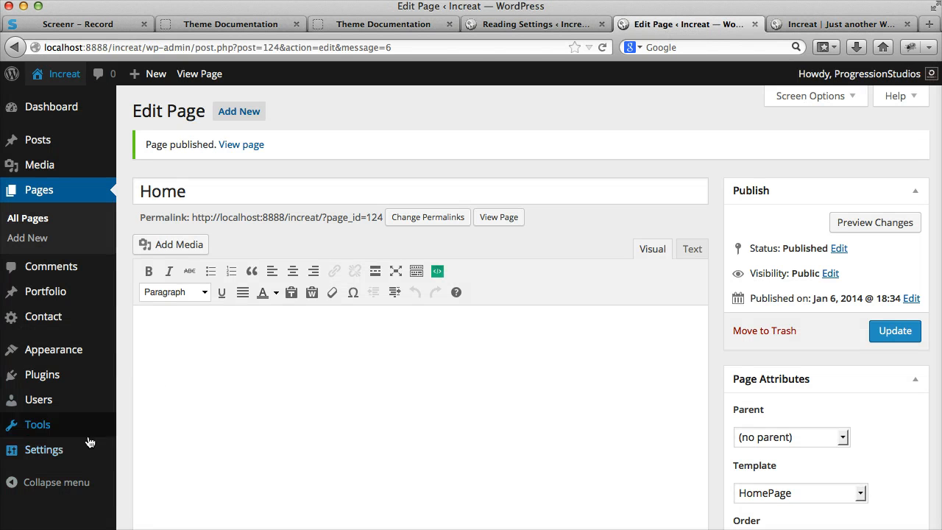
pyautogui.moveTo(84, 449)
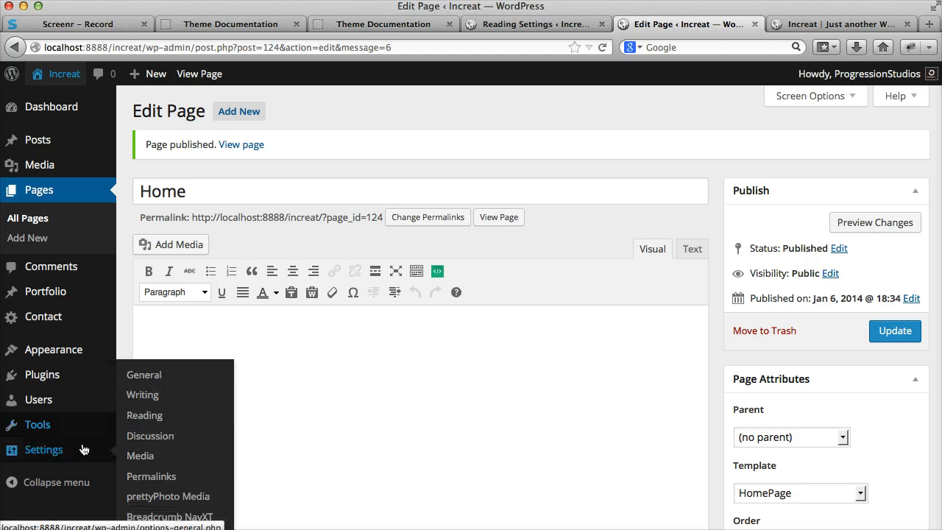
pyautogui.click(145, 416)
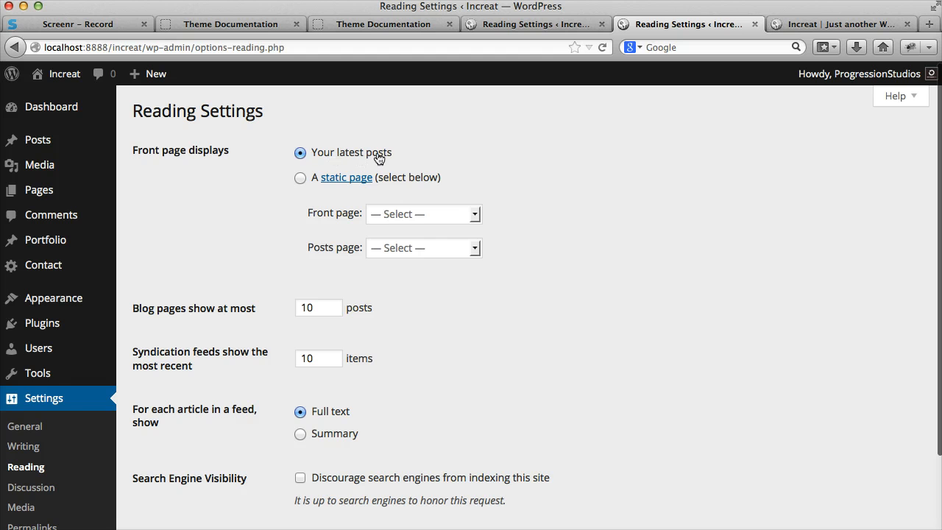
pyautogui.click(301, 178)
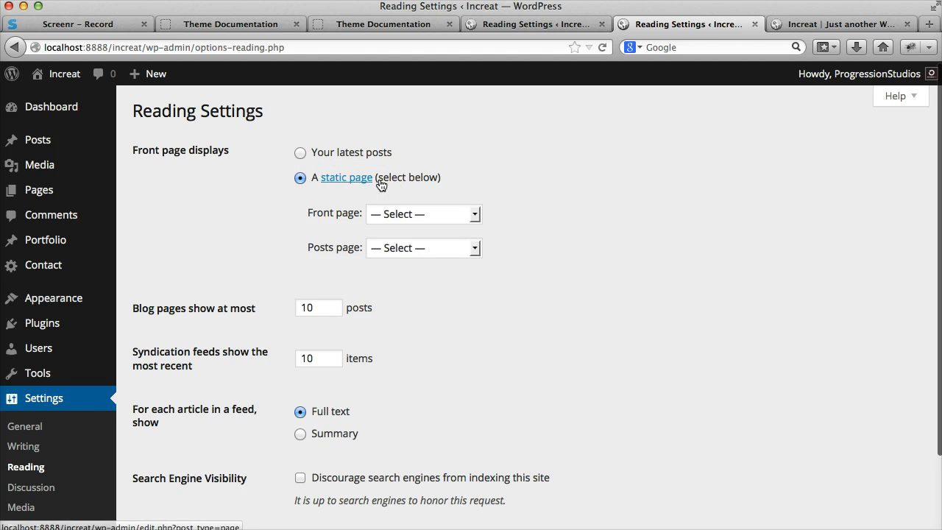
pyautogui.click(413, 214)
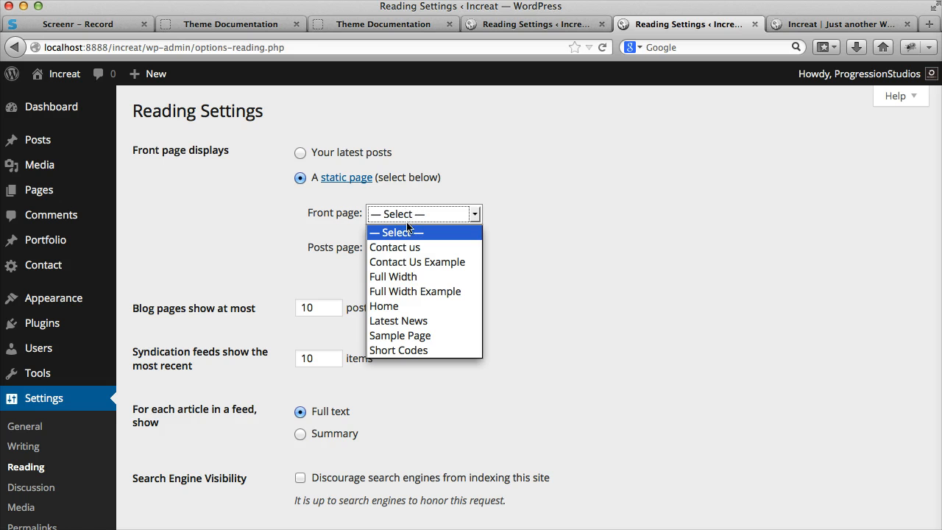
pyautogui.click(423, 306)
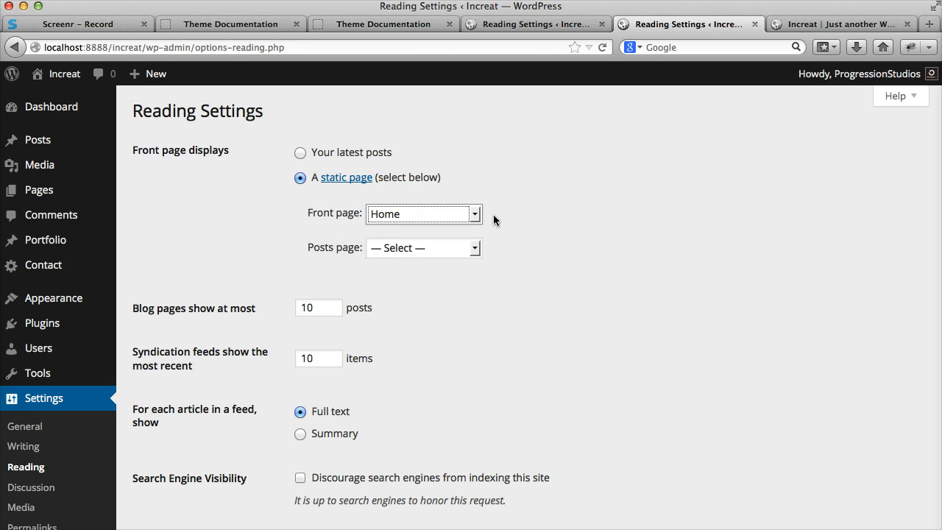
pyautogui.scroll(-3, 442, 251)
pyautogui.click(193, 459)
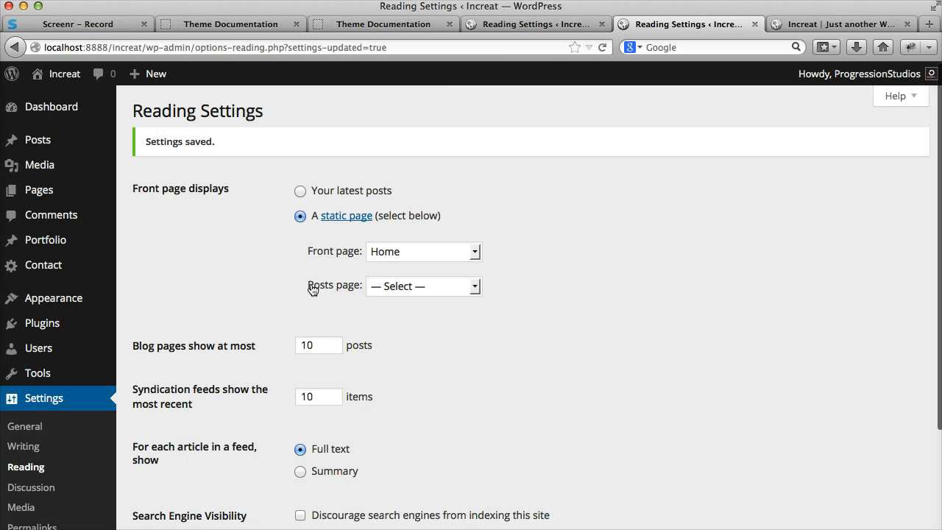
pyautogui.click(394, 287)
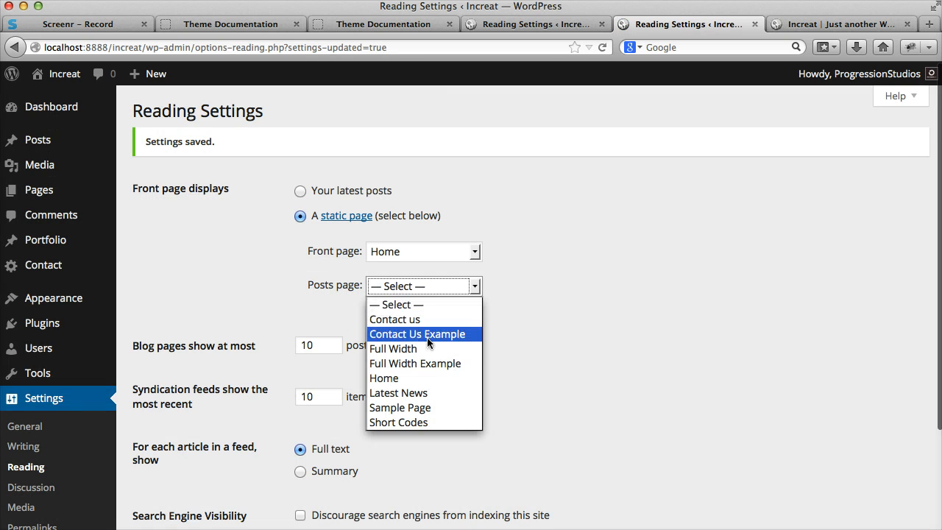
pyautogui.click(416, 394)
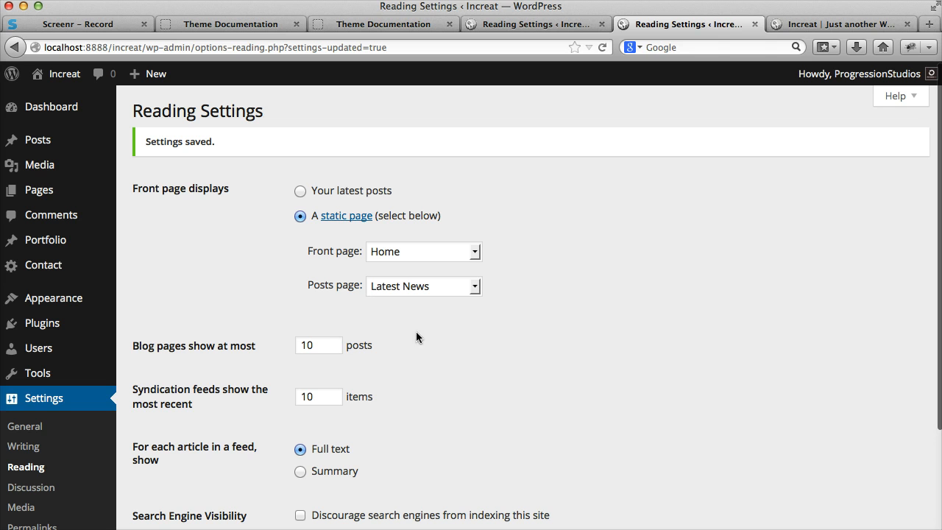
# Step: Reload the live site to check the front page with the new reading settings
pyautogui.click(814, 23)
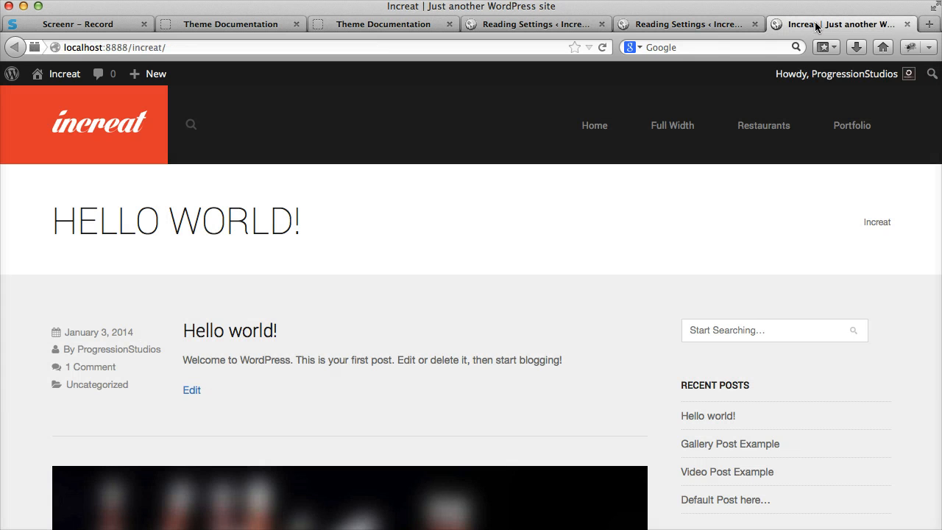
pyautogui.click(602, 47)
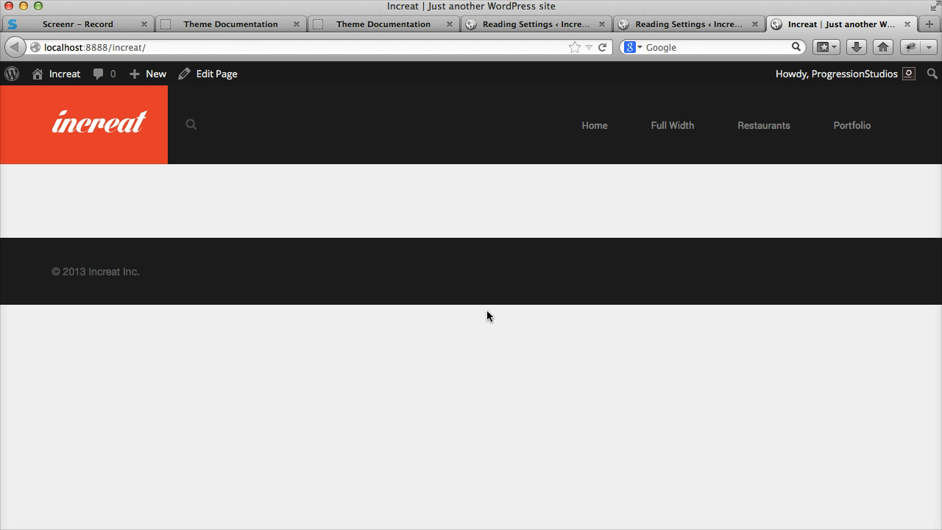
pyautogui.press('super+t')
pyautogui.press('super+w')
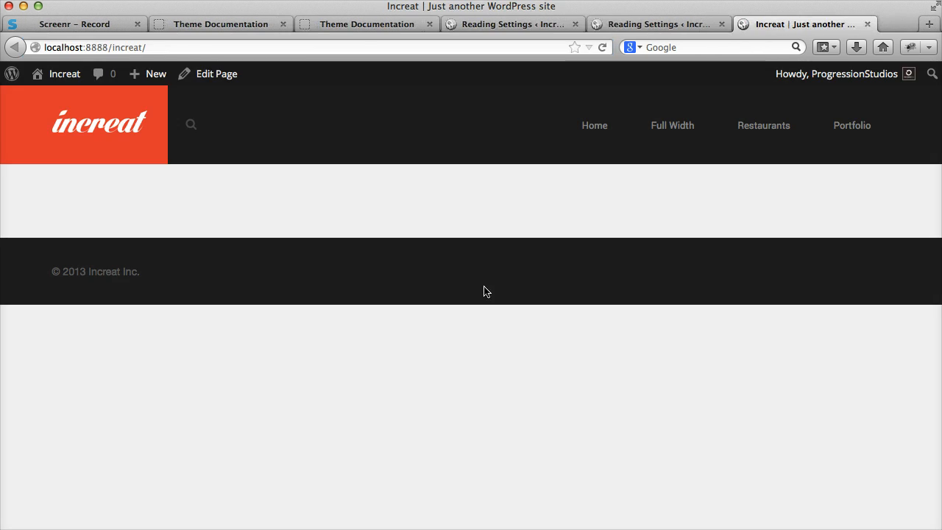
# Step: Add the text "Add normal content.." to the body of the Home page and update the page
pyautogui.click(689, 24)
pyautogui.click(30, 190)
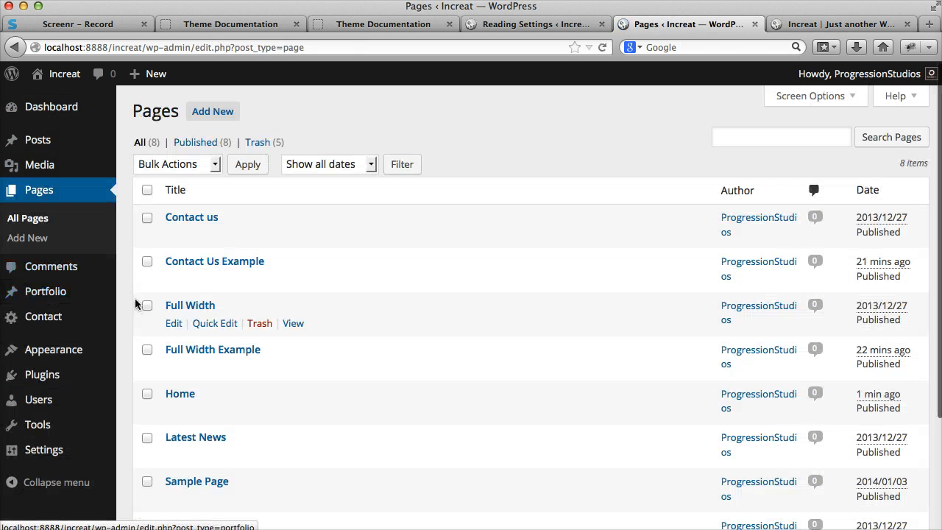
pyautogui.click(173, 412)
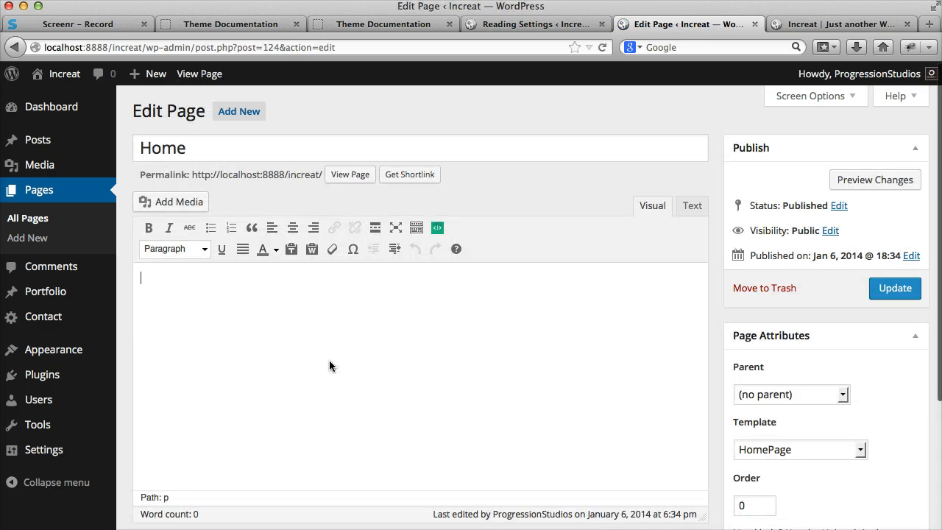
pyautogui.write('Add normal content')
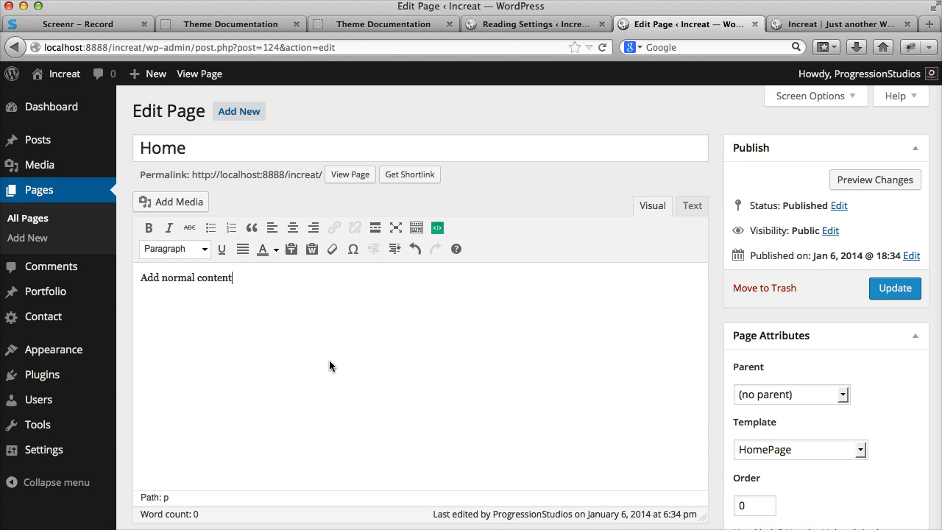
pyautogui.write('..')
pyautogui.click(435, 231)
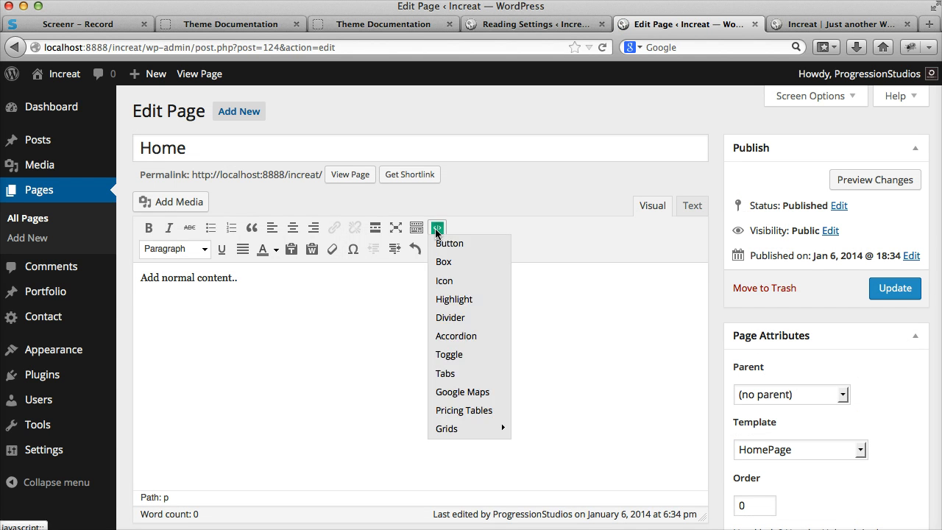
pyautogui.click(342, 284)
pyautogui.click(898, 288)
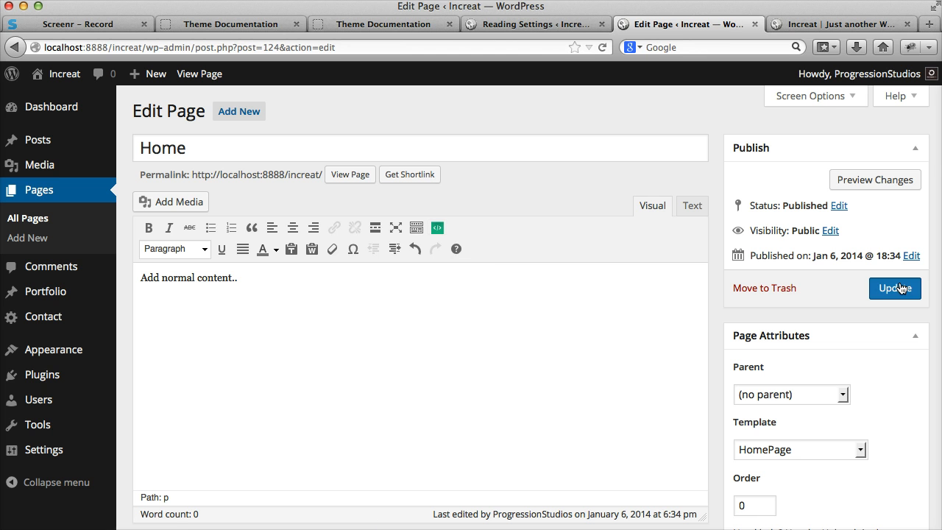
# Step: Reload the live site's front page to check the added body text
pyautogui.click(817, 23)
pyautogui.press('super+r')
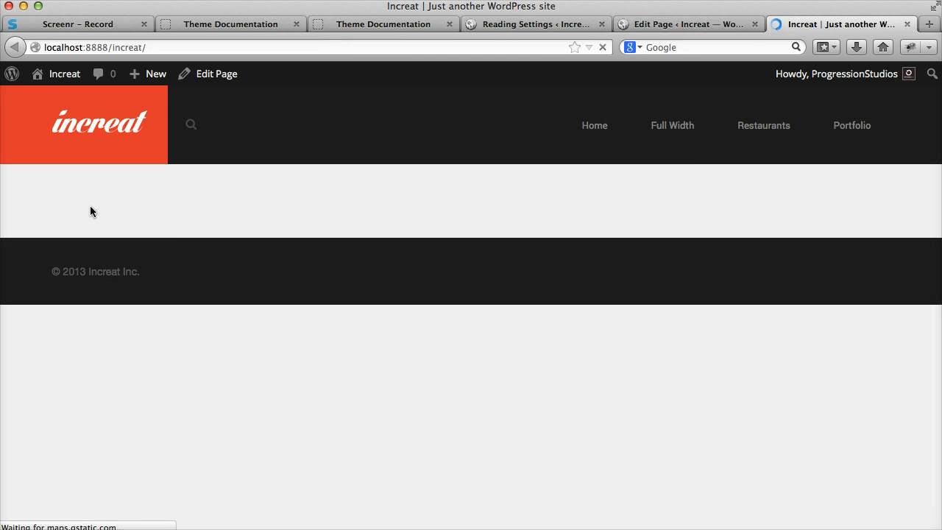
pyautogui.moveTo(5, 213); pyautogui.dragTo(276, 213)
pyautogui.click(276, 213)
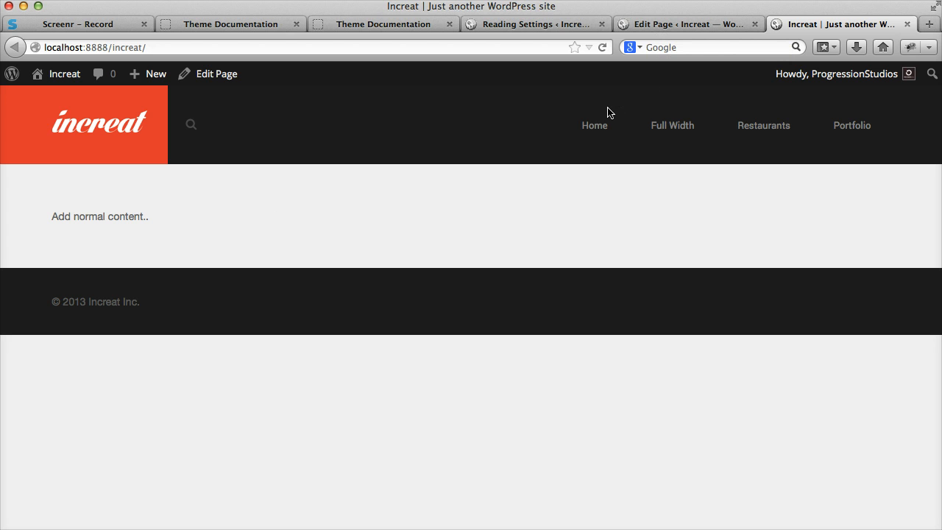
# Step: Examine the feature sections on the theme demo at increat.progressionstudios.com, then close the demo
pyautogui.press('super+t')
pyautogui.write('increat.progressionstudios.com/')
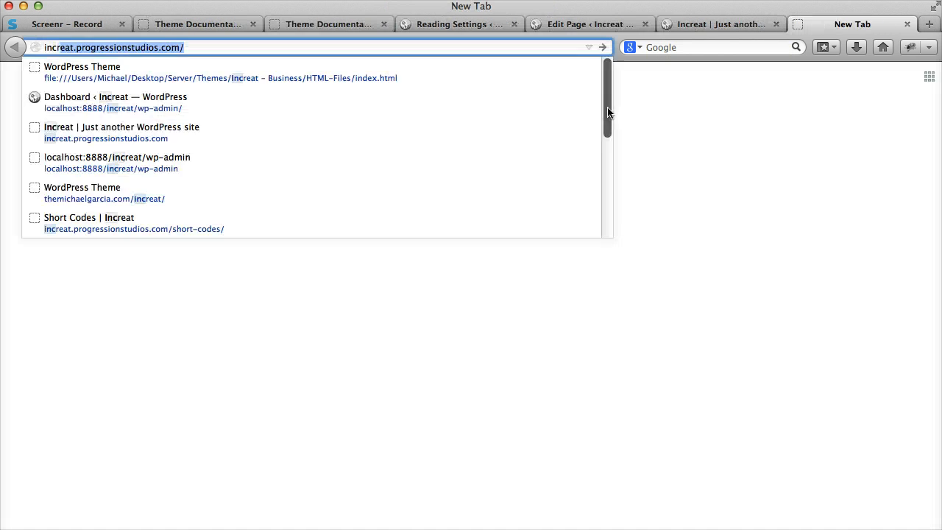
pyautogui.press('Return')
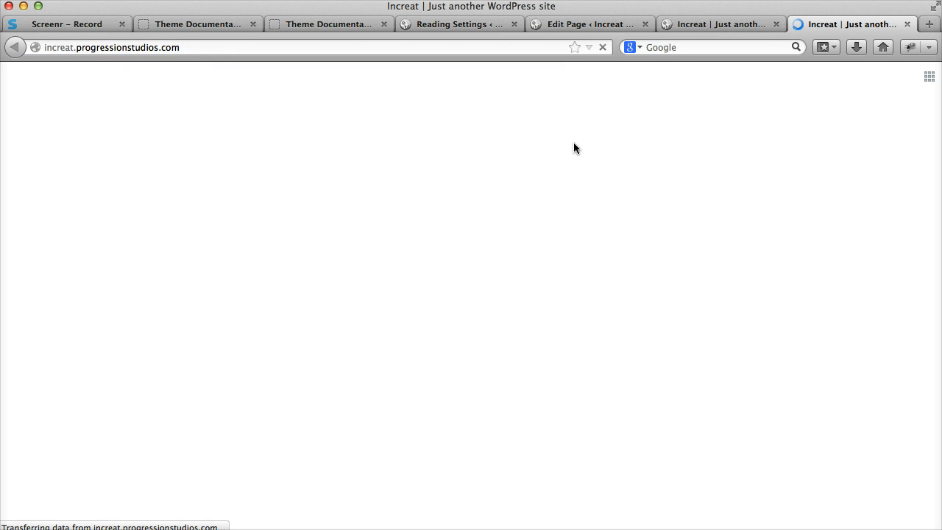
pyautogui.scroll(-5, 575, 148)
pyautogui.scroll(-1, 575, 148)
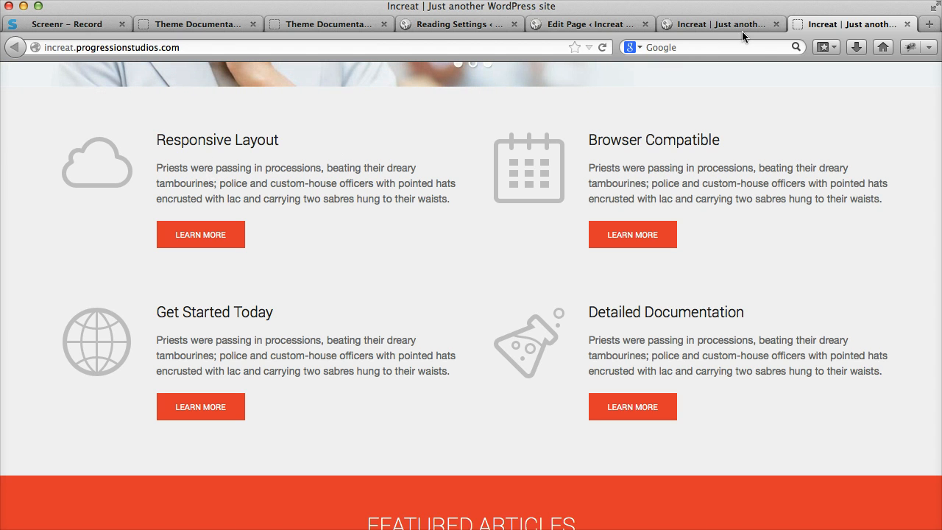
pyautogui.click(907, 24)
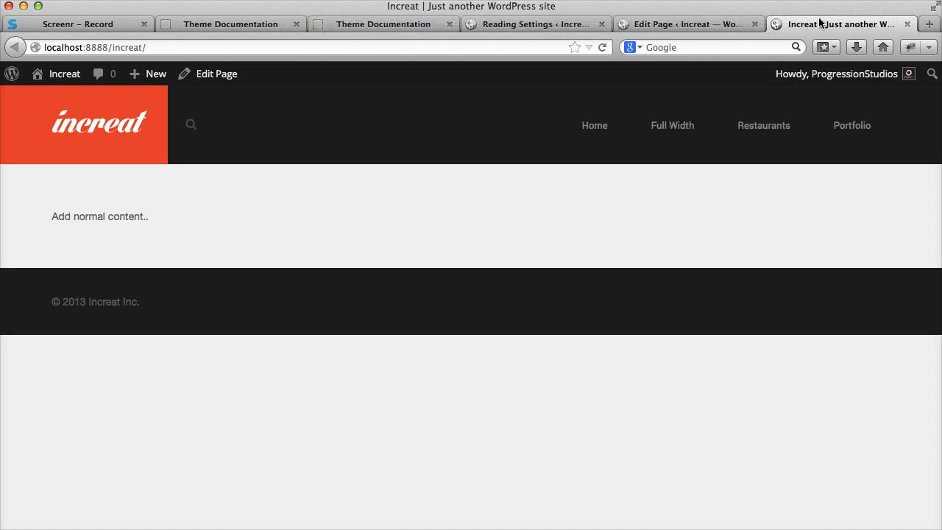
# Step: Create a new page titled "Responsive layout" with the body text "Add some content here..."
pyautogui.click(717, 27)
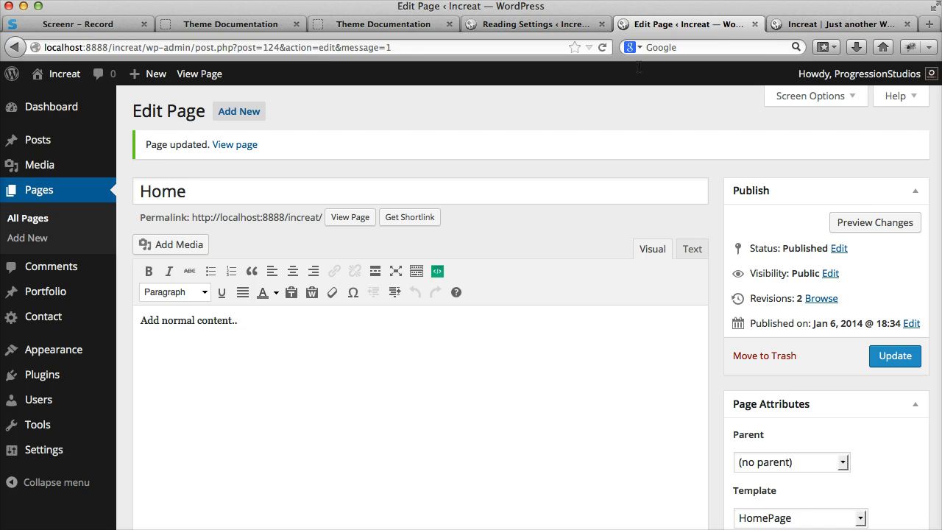
pyautogui.click(27, 238)
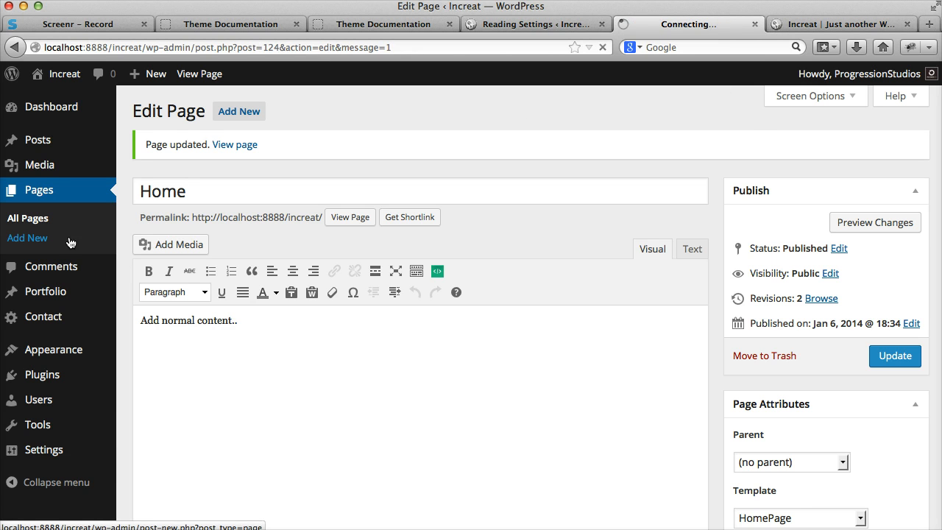
pyautogui.click(223, 147)
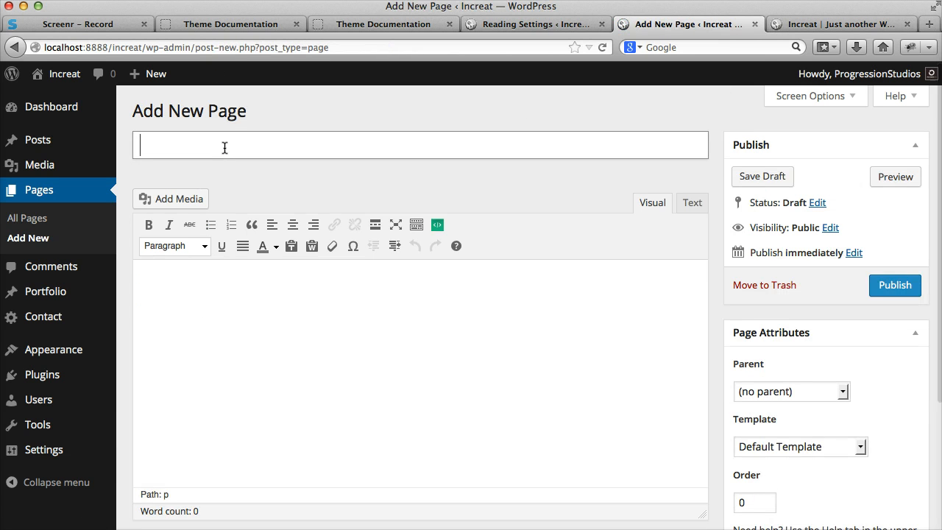
pyautogui.write('Responsive layout')
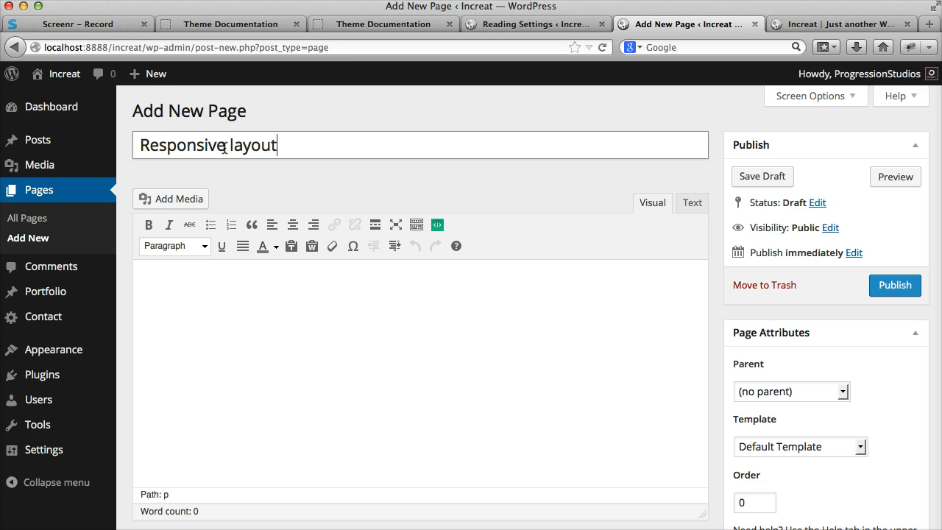
pyautogui.click(380, 367)
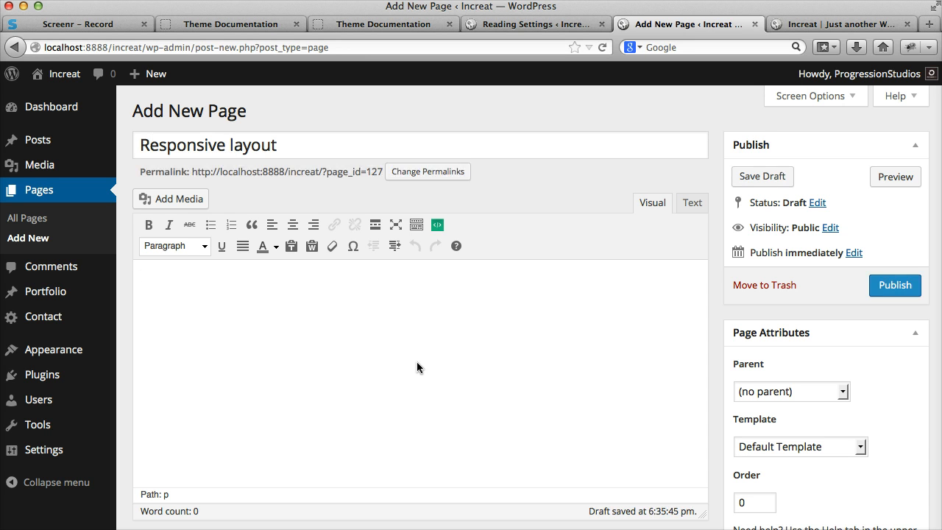
pyautogui.write('Add some content here...')
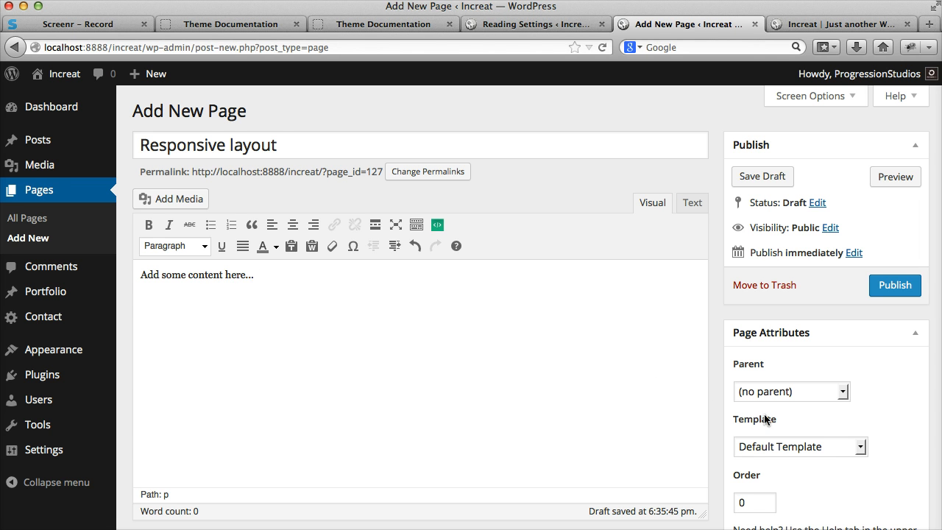
# Step: Assign Home as the parent of the Responsive layout page
pyautogui.scroll(-3, 753, 425)
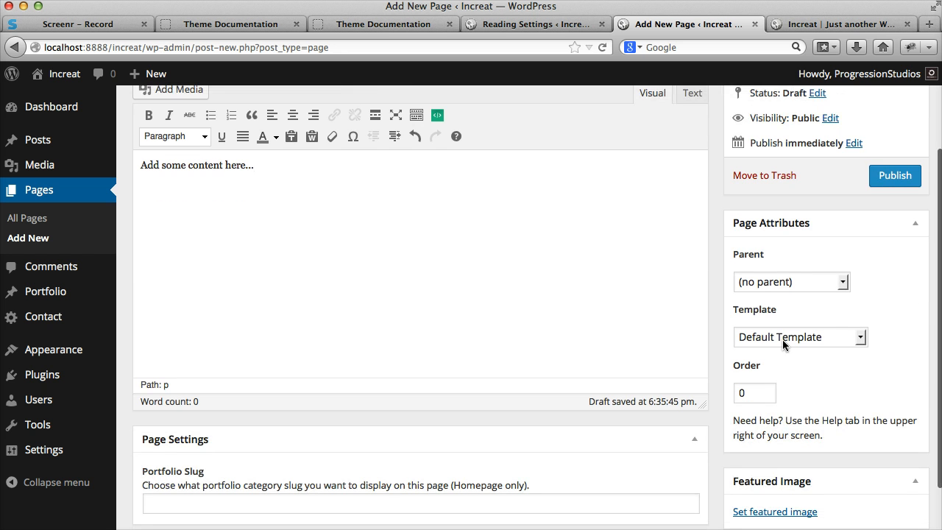
pyautogui.click(784, 282)
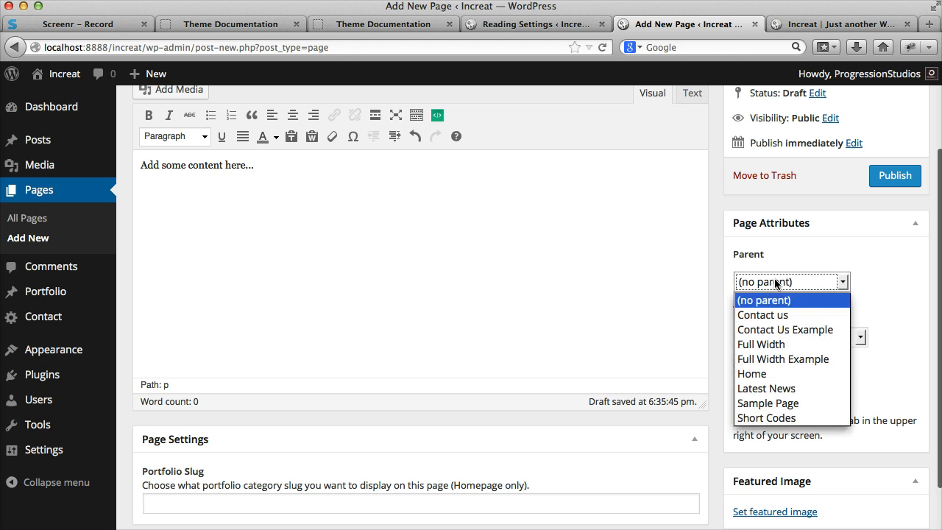
pyautogui.click(773, 374)
pyautogui.scroll(3, 799, 312)
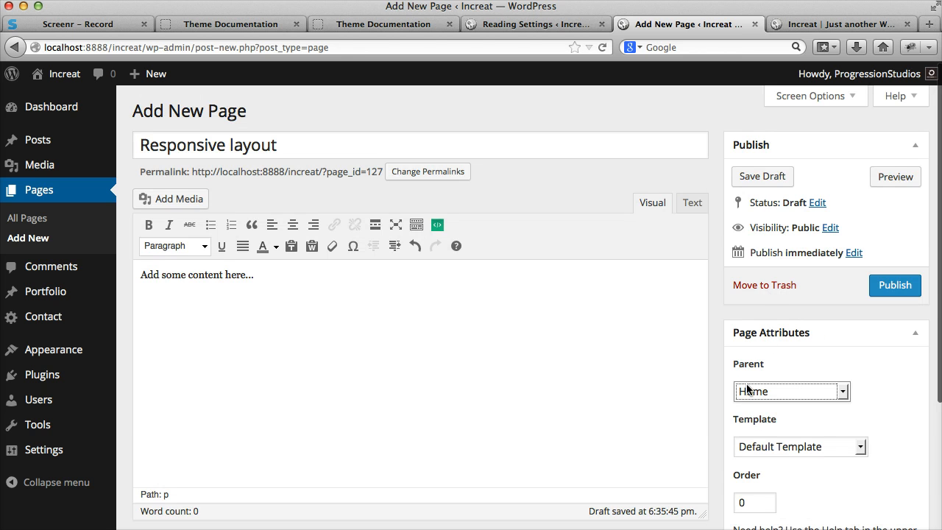
pyautogui.click(422, 343)
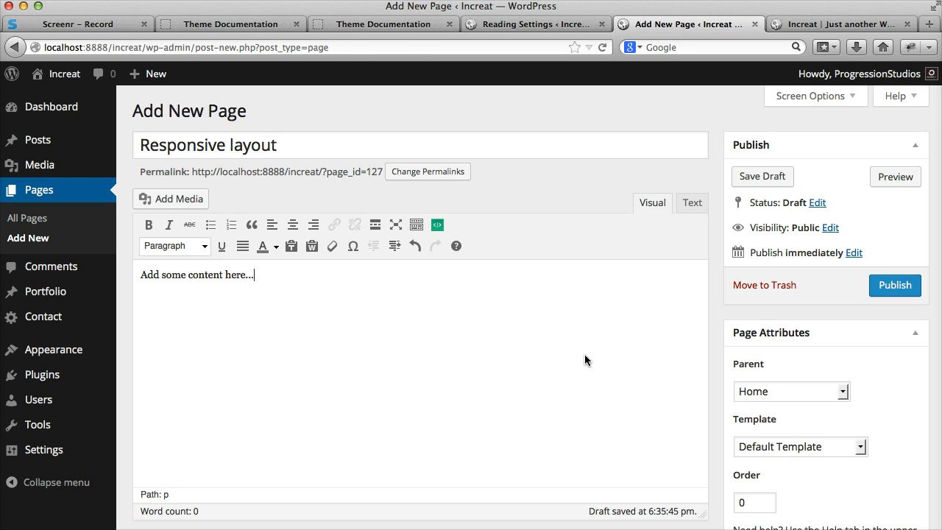
# Step: Set the Responsive layout page's order to 1 and publish it
pyautogui.scroll(-3, 666, 445)
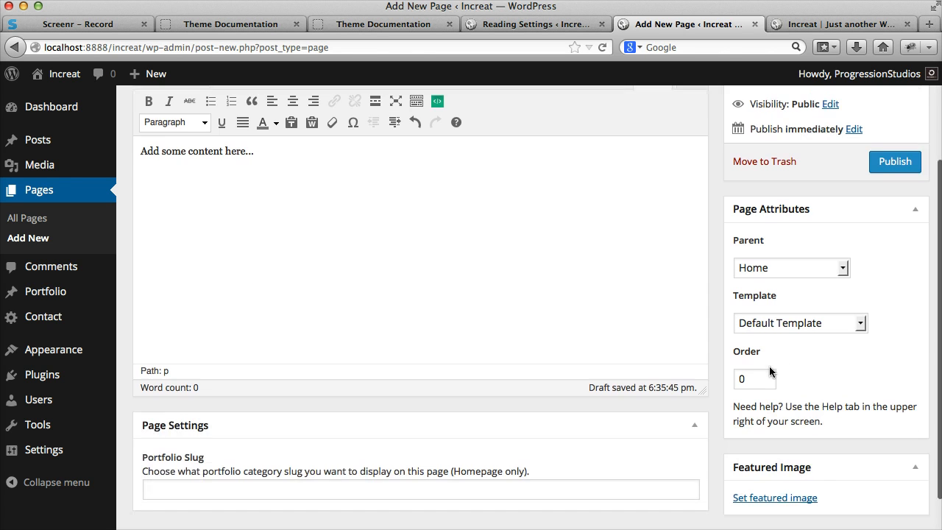
pyautogui.doubleClick(770, 377)
pyautogui.write('1')
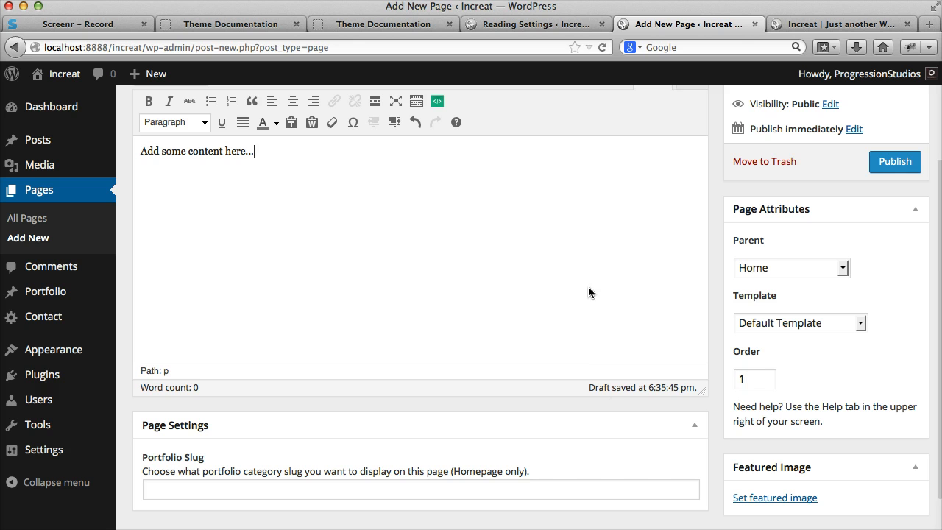
pyautogui.click(895, 161)
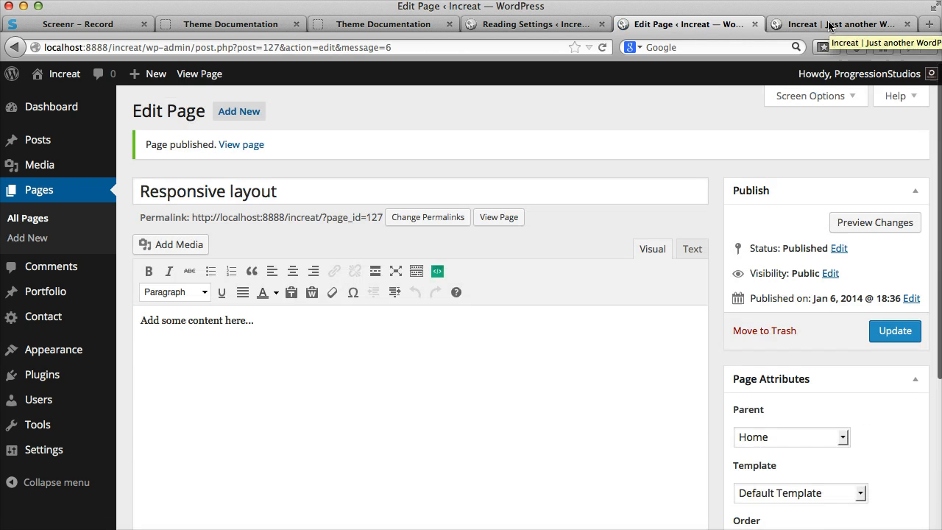
# Step: Reload the live site's front page and check the Responsive layout section below the normal content
pyautogui.click(829, 25)
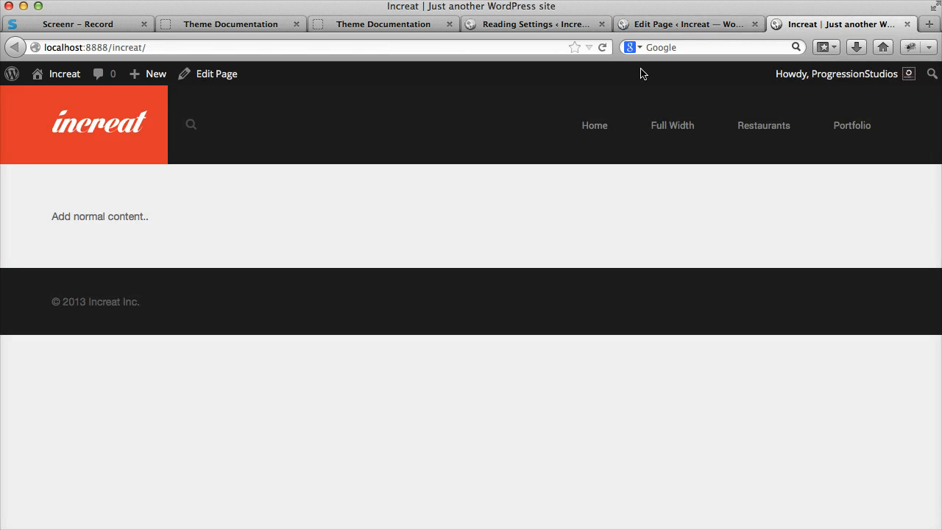
pyautogui.click(603, 47)
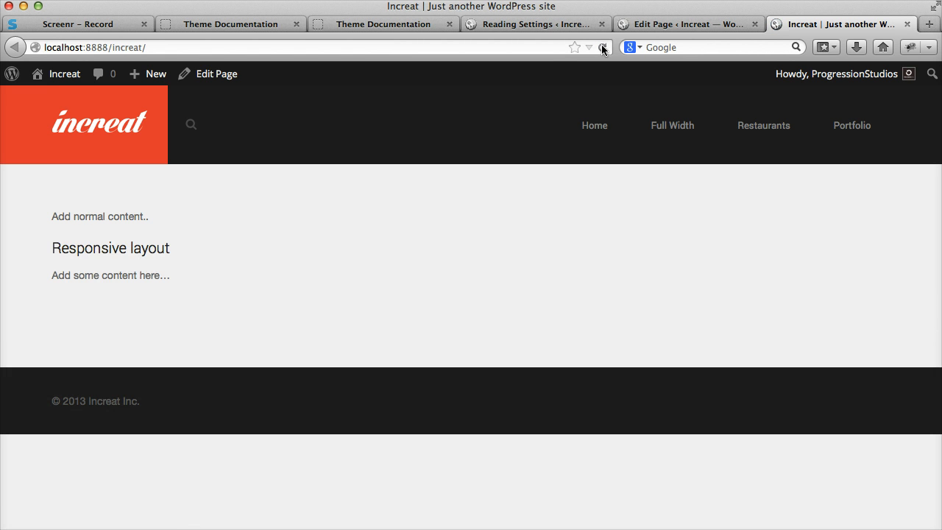
pyautogui.moveTo(42, 234); pyautogui.dragTo(423, 301)
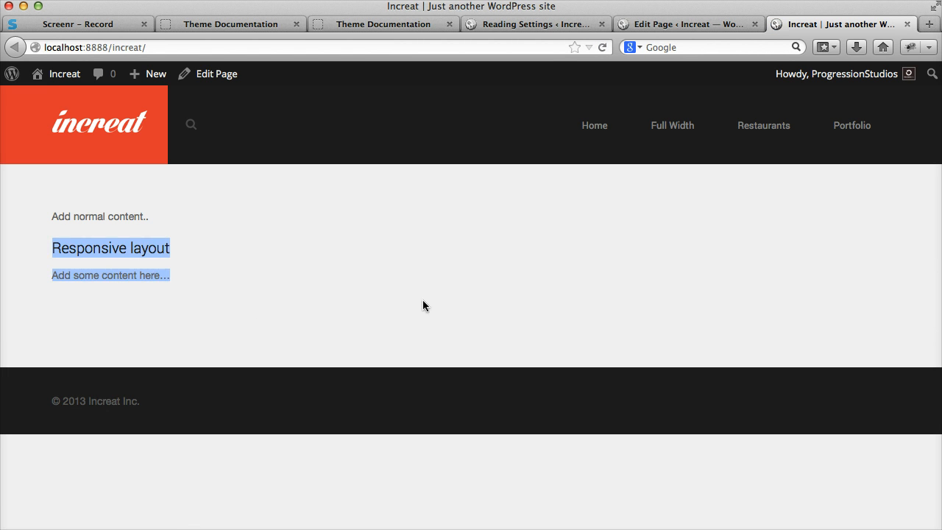
pyautogui.click(662, 284)
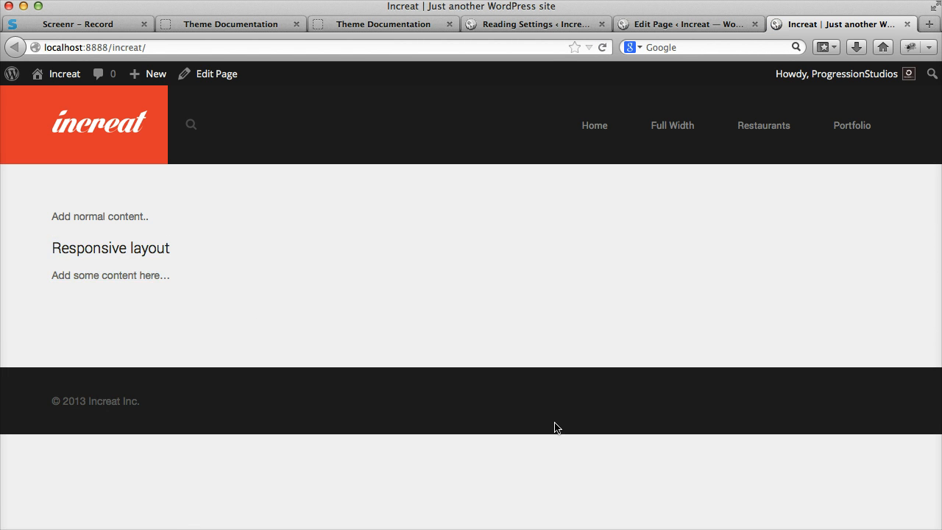
# Step: Upload cloud.png and set it as the Responsive layout page's featured image
pyautogui.click(671, 27)
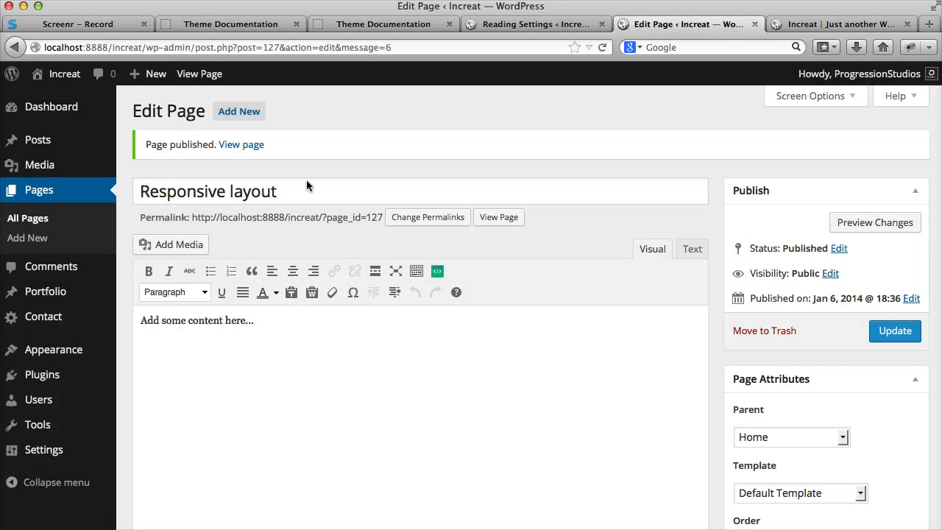
pyautogui.click(186, 243)
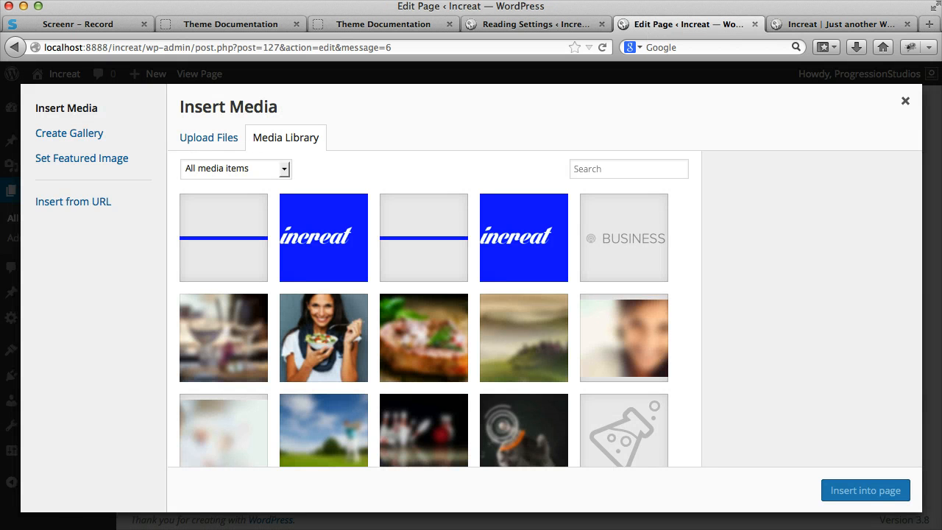
pyautogui.moveTo(287, 354); pyautogui.dragTo(482, 272)
pyautogui.click(120, 168)
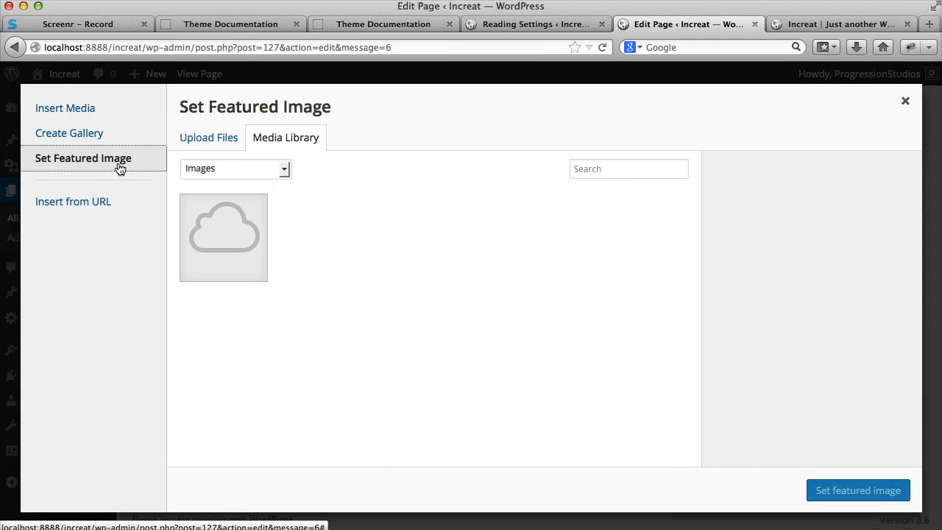
pyautogui.click(223, 258)
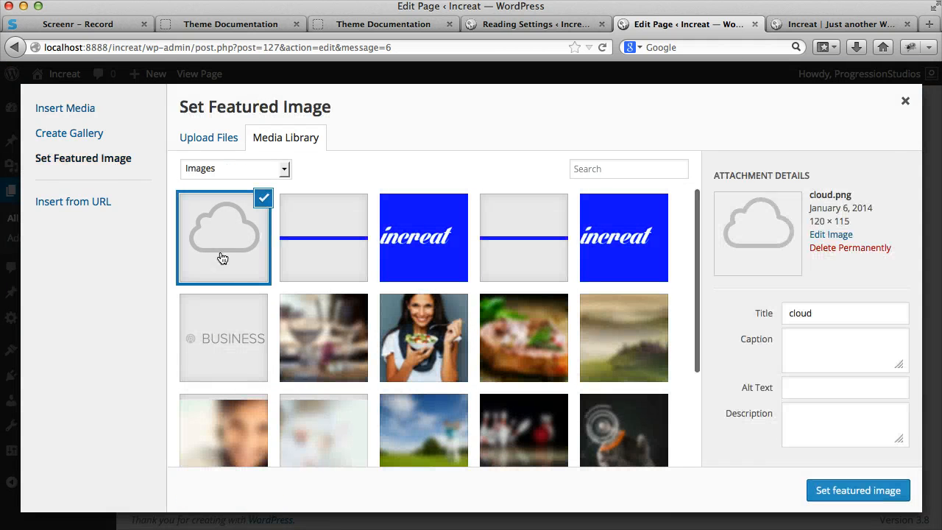
pyautogui.click(871, 492)
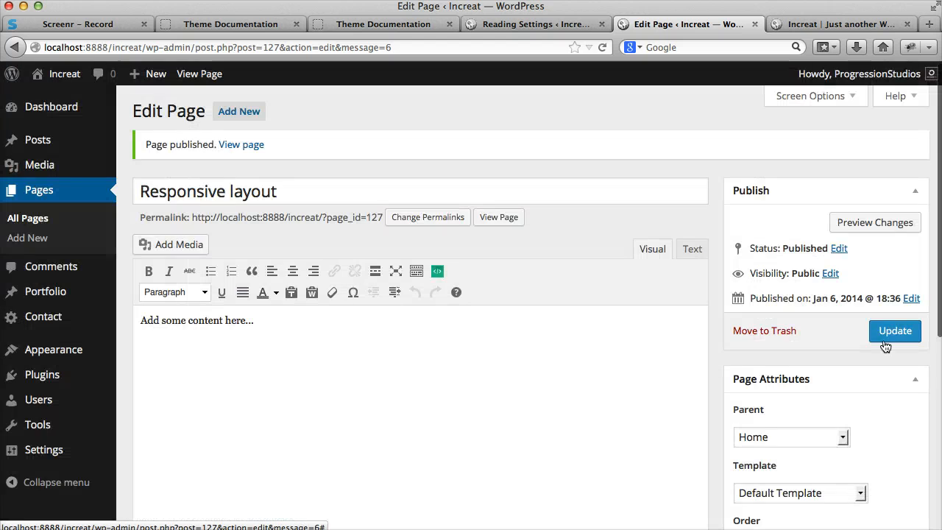
# Step: Update the Responsive layout page and reload the live front page to check its featured image
pyautogui.click(892, 336)
pyautogui.click(832, 26)
pyautogui.press('super+r')
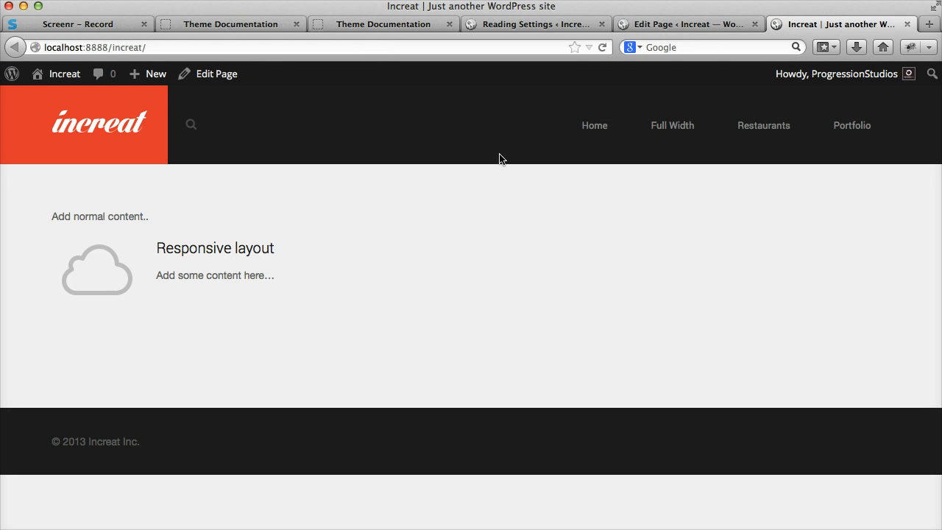
# Step: Create another new page titled "Detailed Documentation" with the body text "Example content here..."
pyautogui.click(651, 25)
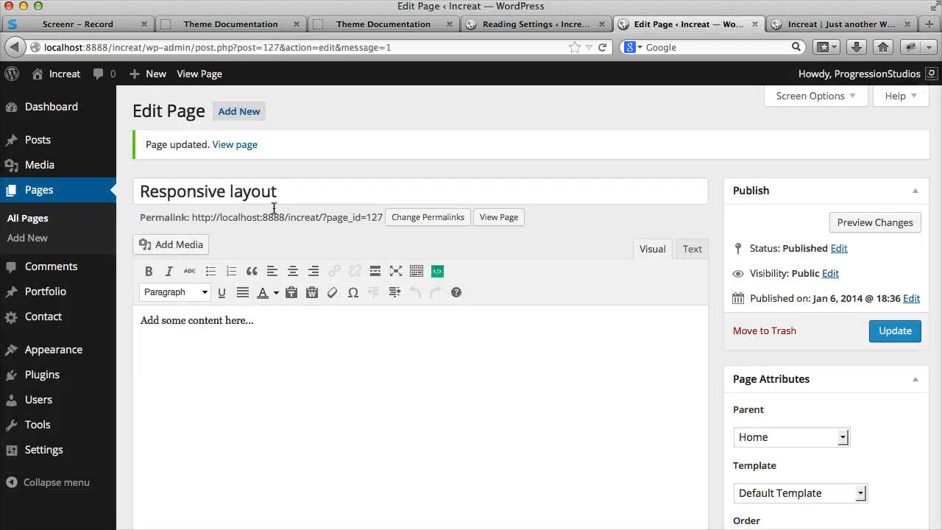
pyautogui.click(37, 241)
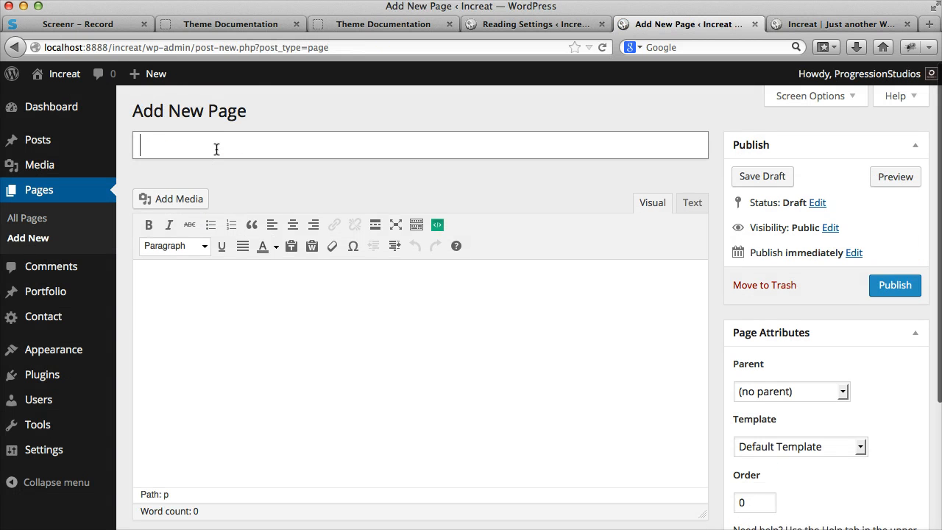
pyautogui.write('Detailed Docuemntation')
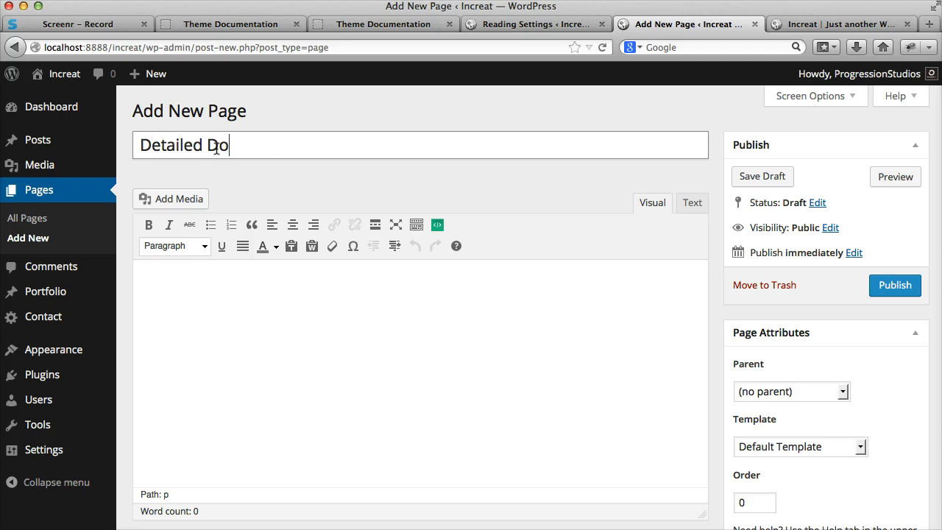
pyautogui.click(240, 371)
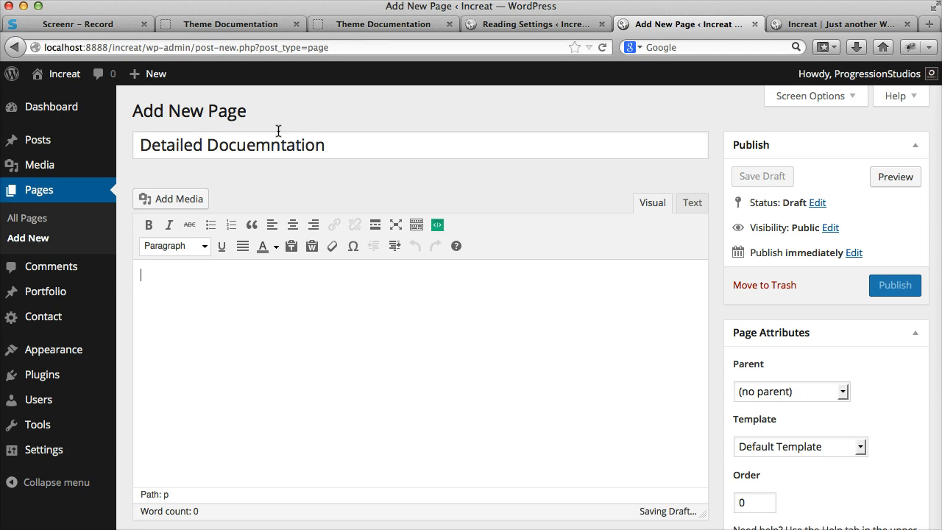
pyautogui.click(271, 143)
pyautogui.press('BackSpace')
pyautogui.press('BackSpace')
pyautogui.write('me')
pyautogui.click(284, 279)
pyautogui.write('E')
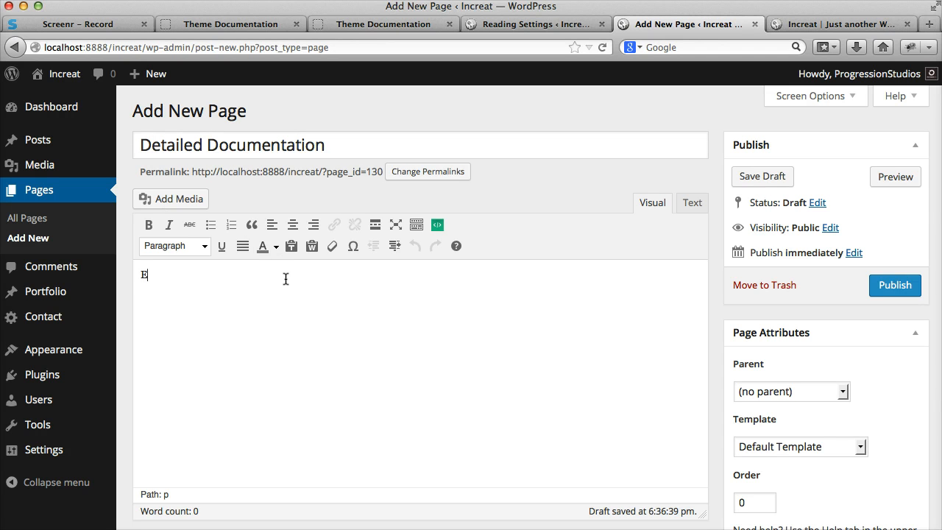
pyautogui.write('xample content here...')
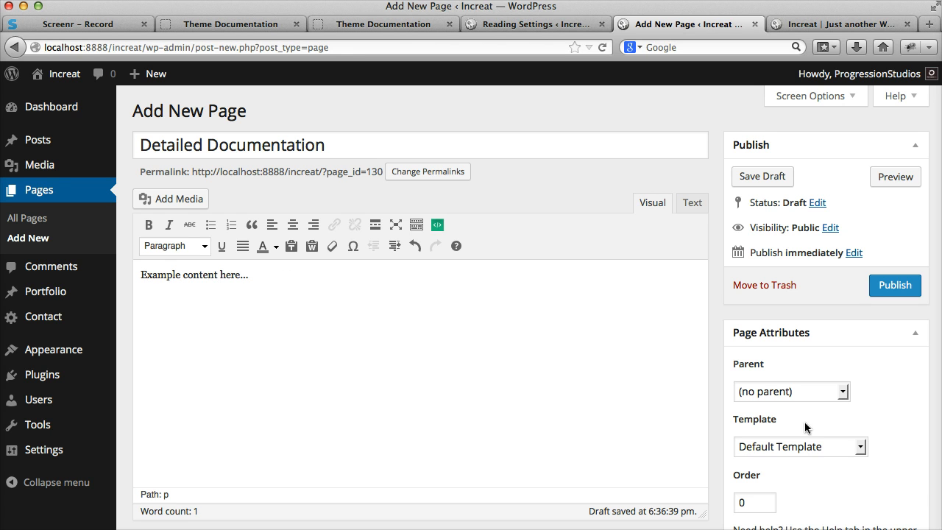
# Step: Assign Home as the parent of the Detailed Documentation page and set its order to 2
pyautogui.click(791, 397)
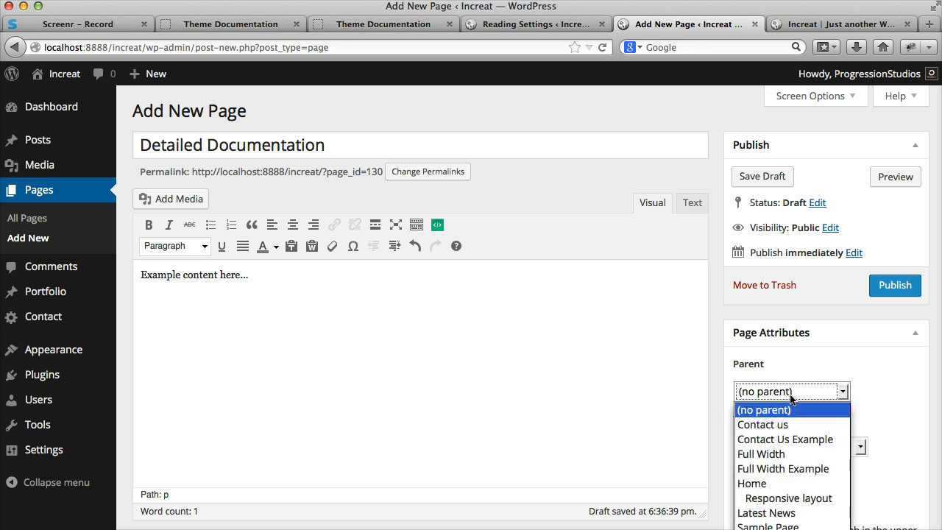
pyautogui.click(785, 484)
pyautogui.scroll(-1, 738, 405)
pyautogui.scroll(-2, 736, 394)
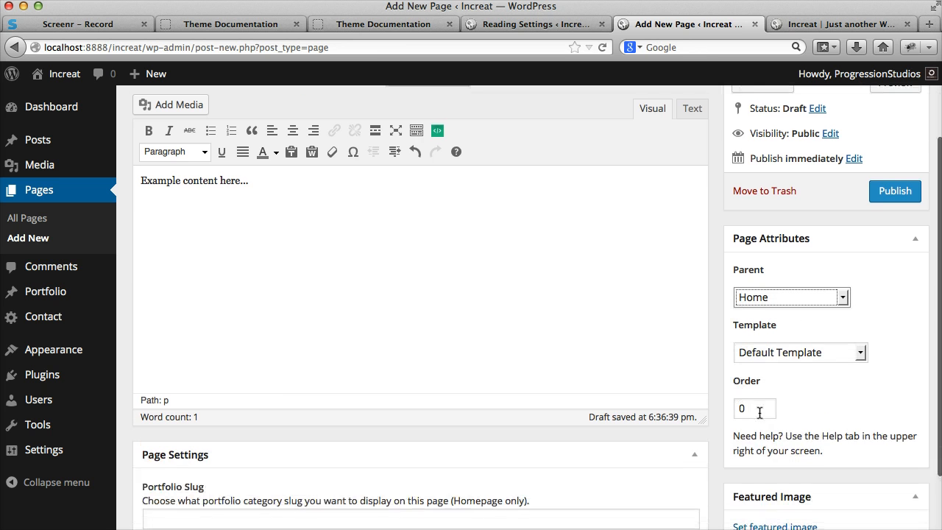
pyautogui.doubleClick(750, 409)
pyautogui.write('2')
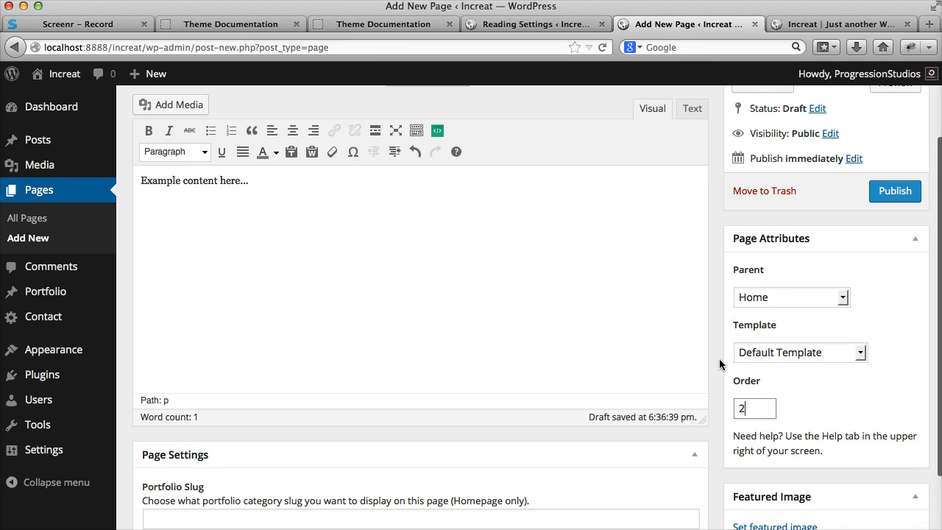
pyautogui.scroll(2, 684, 368)
pyautogui.click(582, 352)
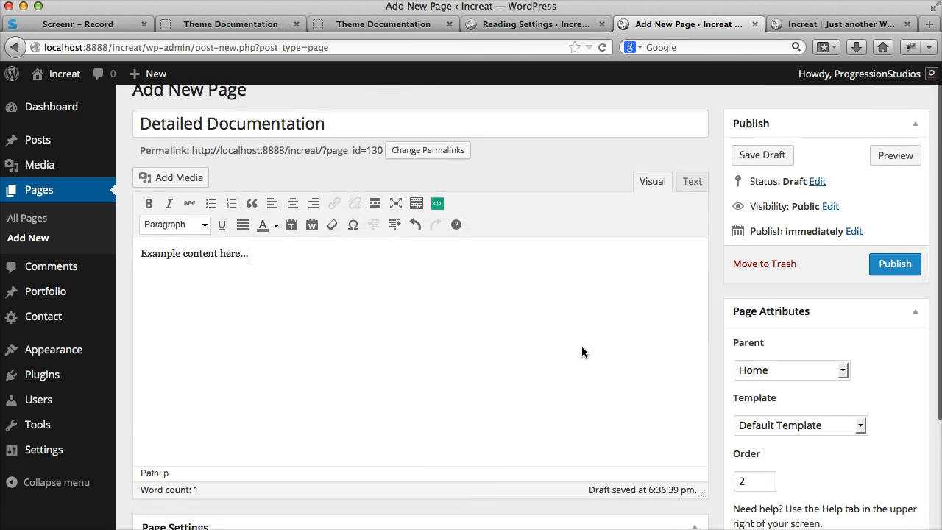
# Step: Upload calendar.png and set it as the Detailed Documentation page's featured image
pyautogui.click(160, 177)
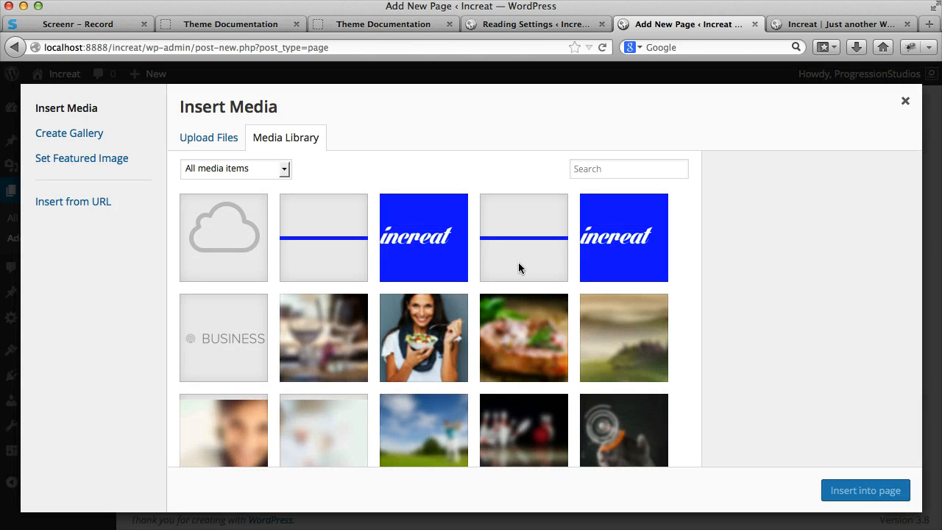
pyautogui.moveTo(519, 262); pyautogui.dragTo(439, 255)
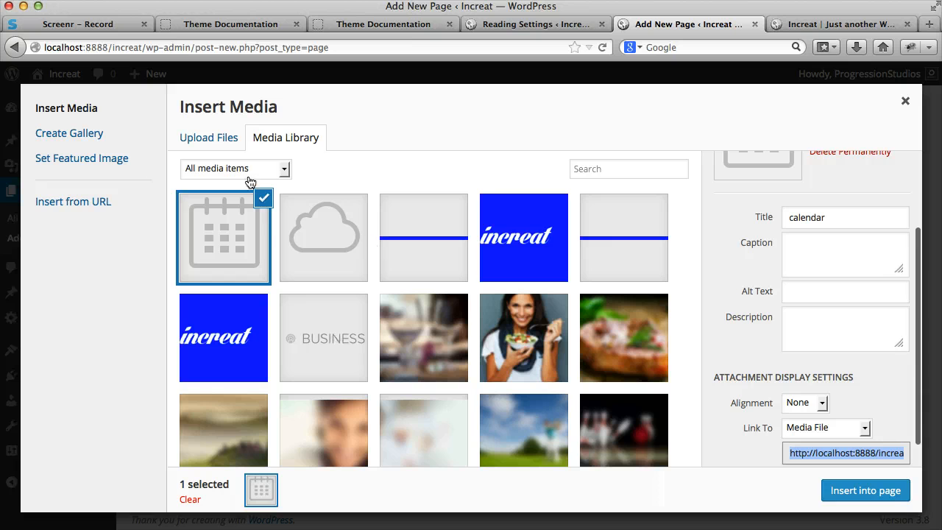
pyautogui.click(111, 159)
pyautogui.click(222, 249)
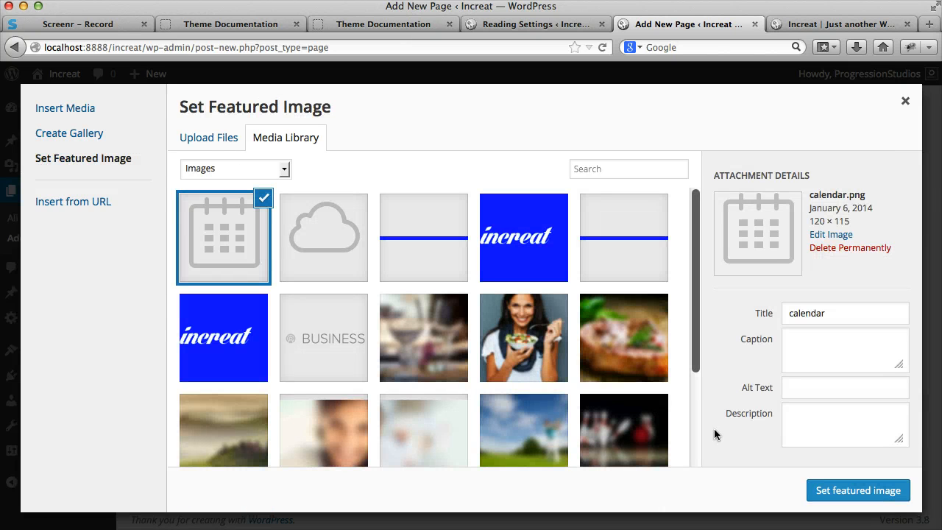
pyautogui.click(821, 490)
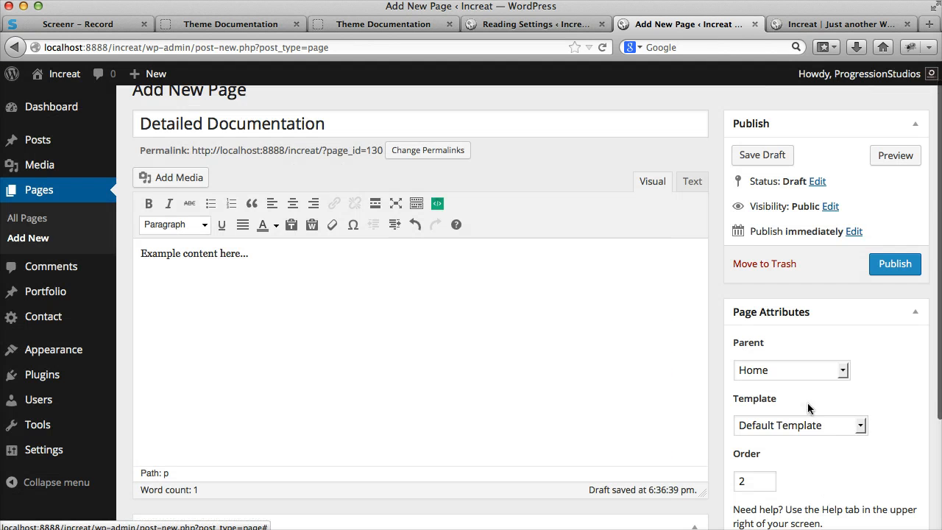
# Step: Publish the Detailed Documentation page and reload the live front page to check its new section
pyautogui.click(891, 264)
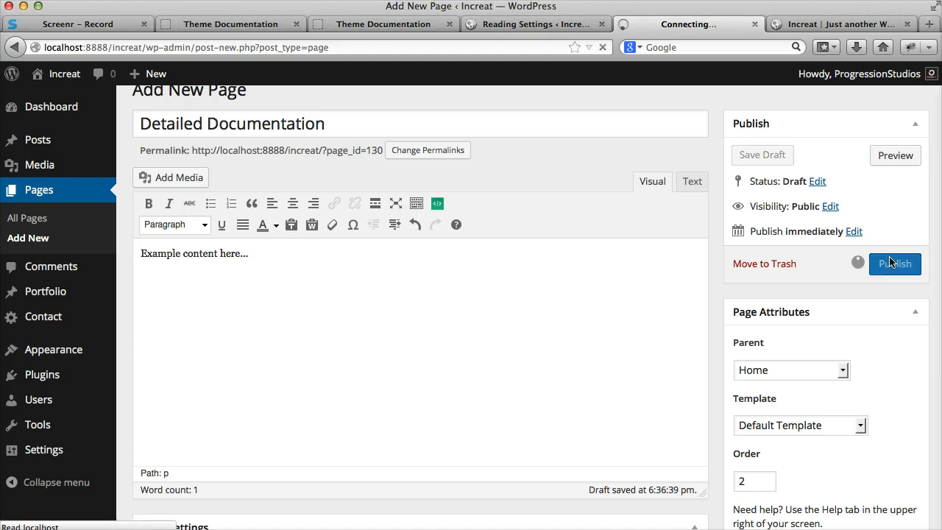
pyautogui.click(848, 26)
pyautogui.press('super+r')
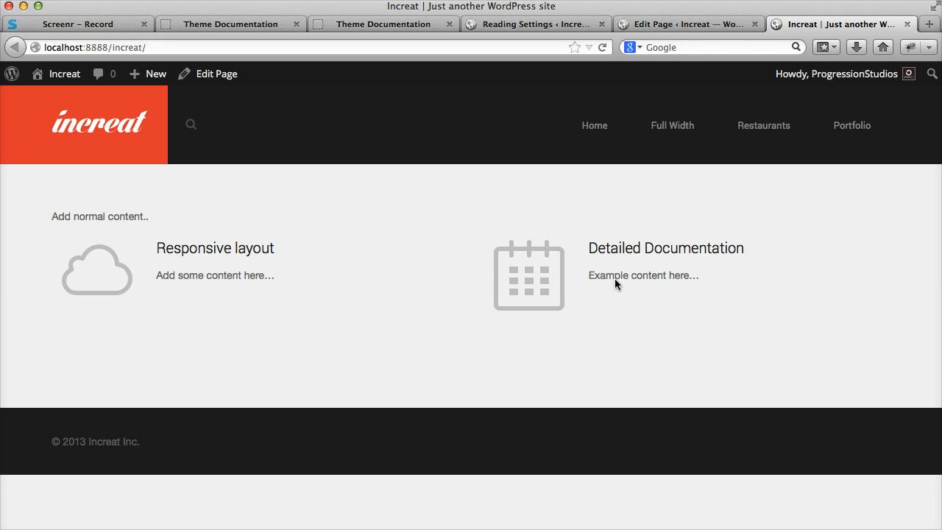
# Step: Insert a Button shortcode on a new line below the Detailed Documentation body text and set its color to "default"
pyautogui.click(683, 24)
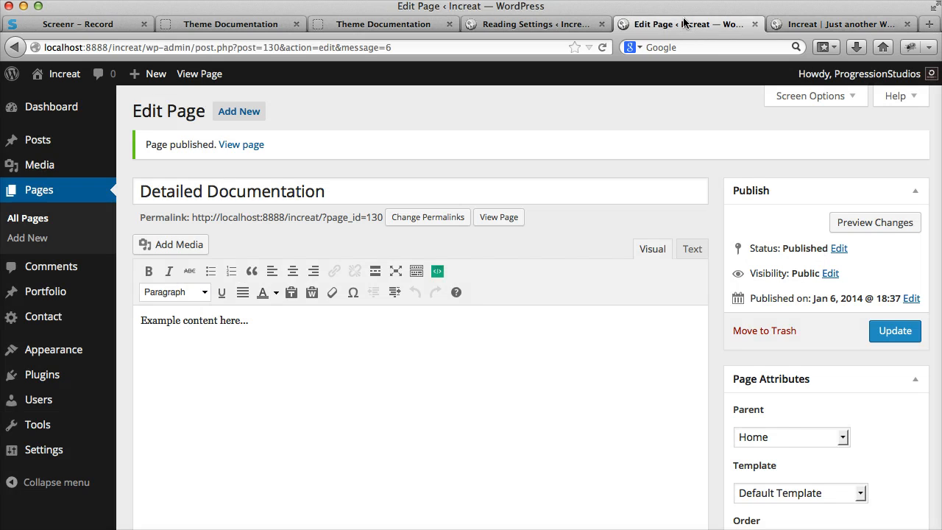
pyautogui.press('Return')
pyautogui.click(437, 271)
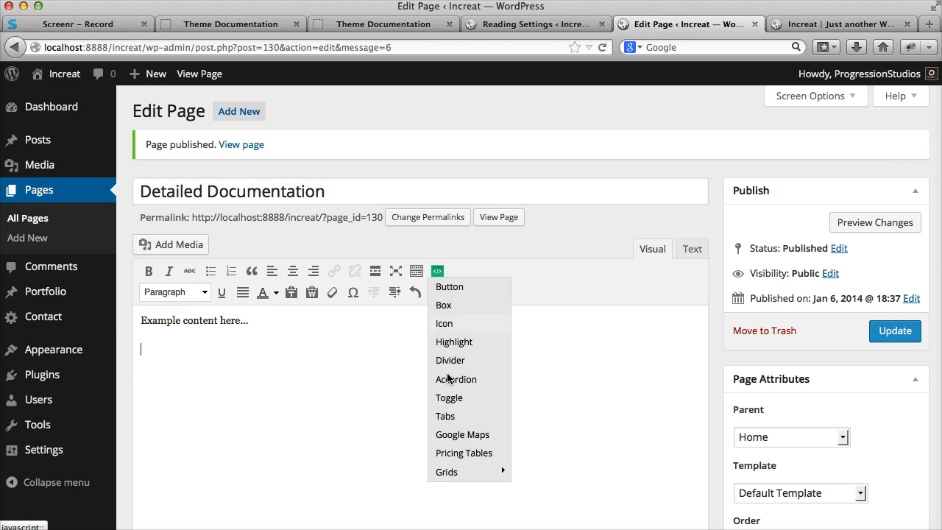
pyautogui.click(460, 287)
pyautogui.doubleClick(233, 347)
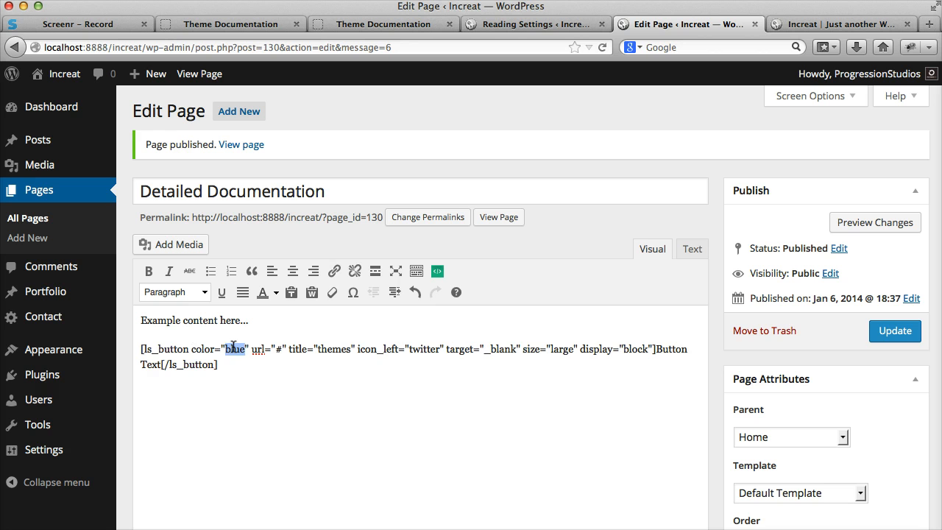
pyautogui.write('dafault')
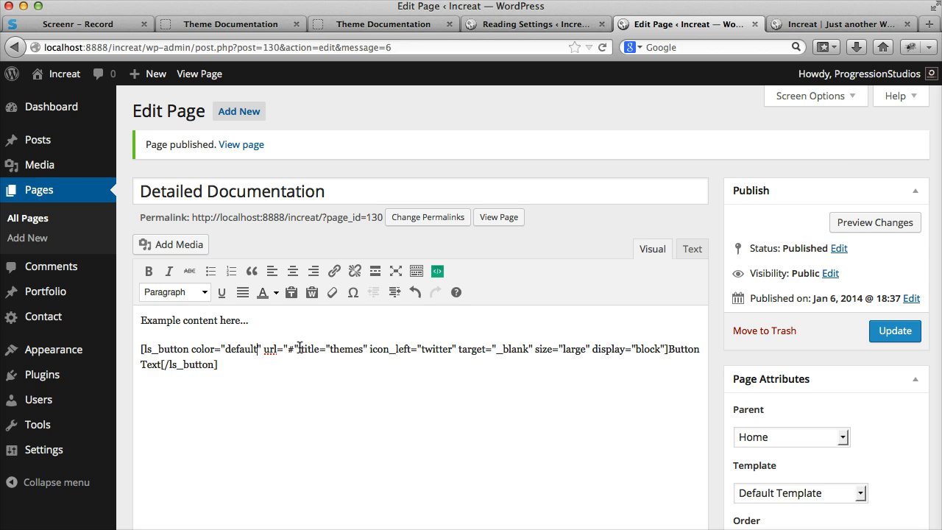
pyautogui.moveTo(299, 349); pyautogui.dragTo(665, 351)
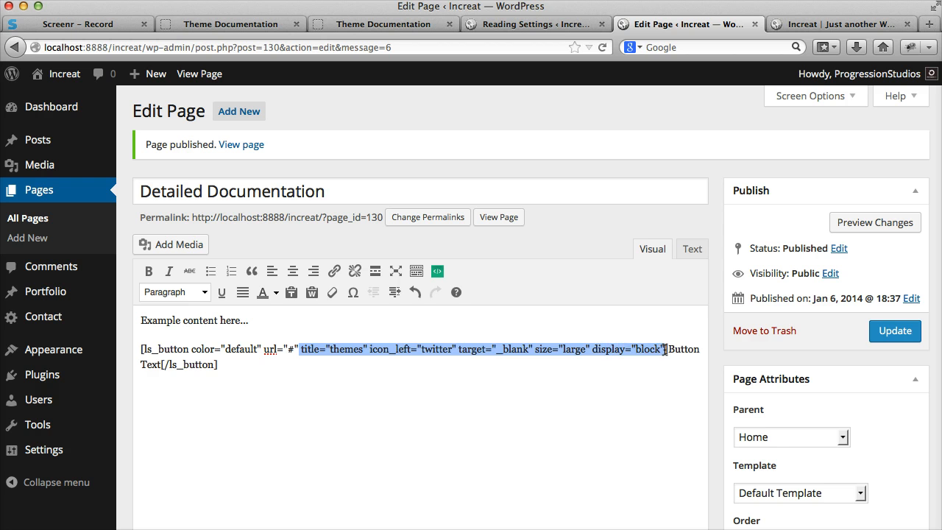
pyautogui.press('BackSpace')
pyautogui.press('BackSpace')
pyautogui.write('http:;')
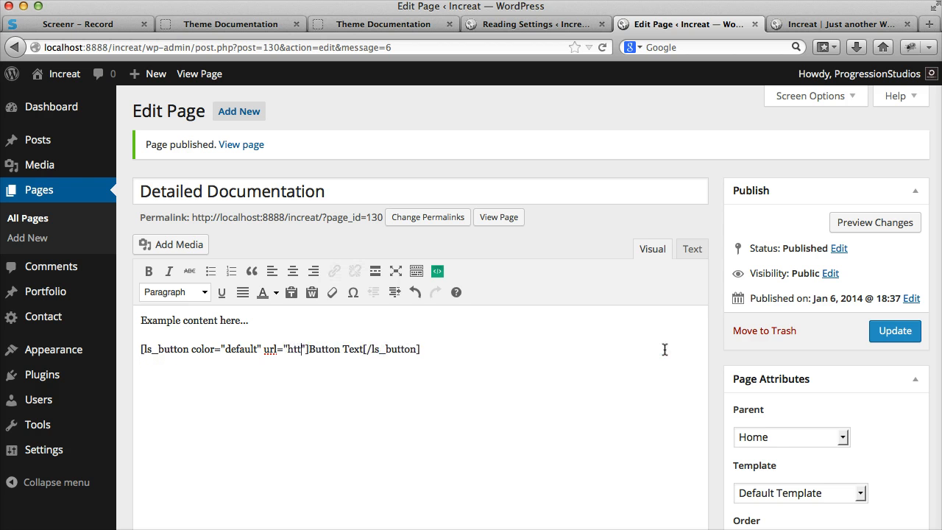
pyautogui.press('BackSpace')
pyautogui.write('//google.com')
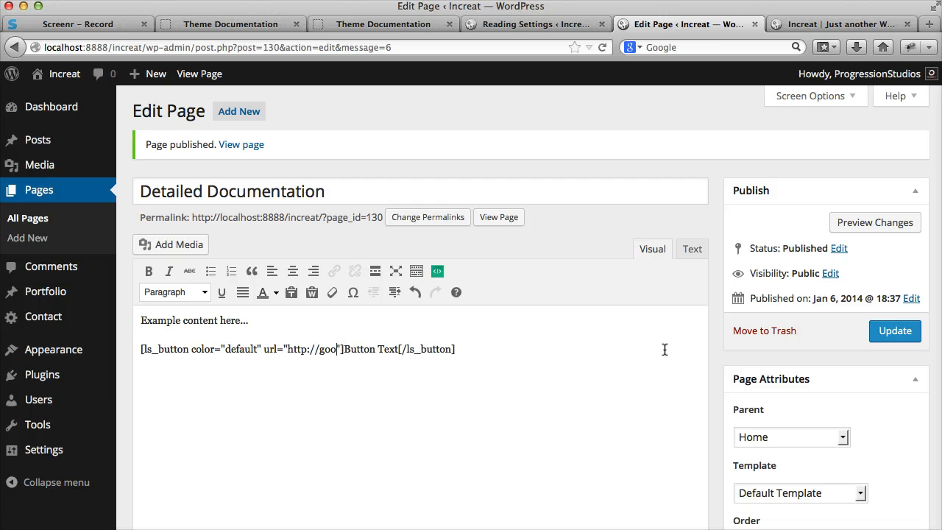
# Step: Update the Detailed Documentation page and reload the live front page to check the button
pyautogui.click(903, 332)
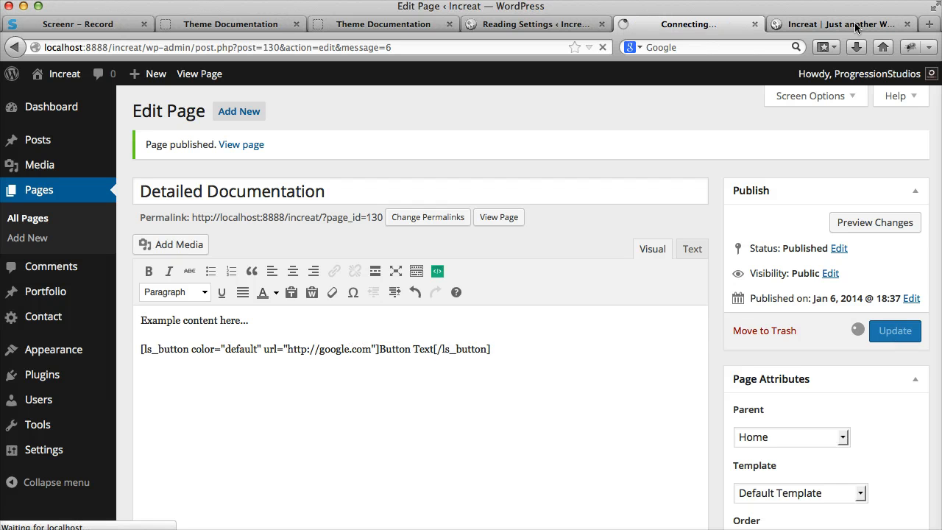
pyautogui.click(849, 24)
pyautogui.press('super+r')
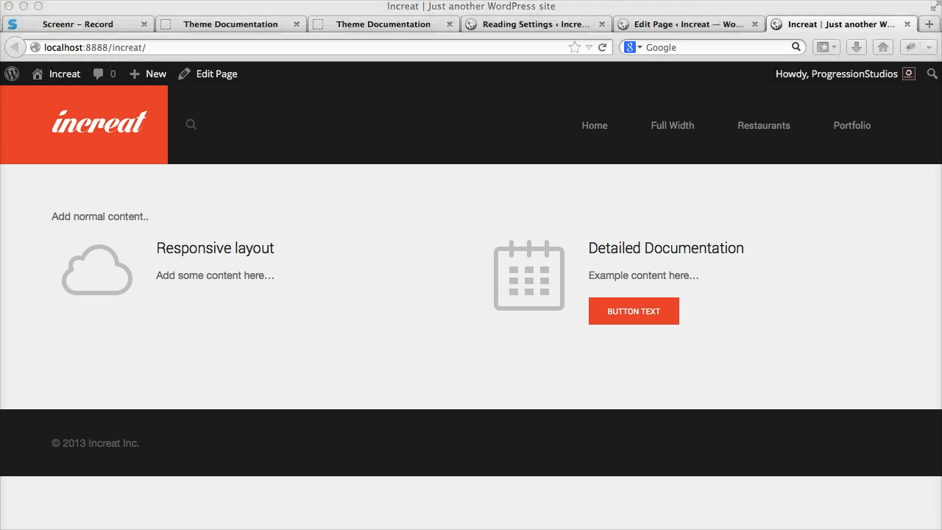
pyautogui.click(305, 341)
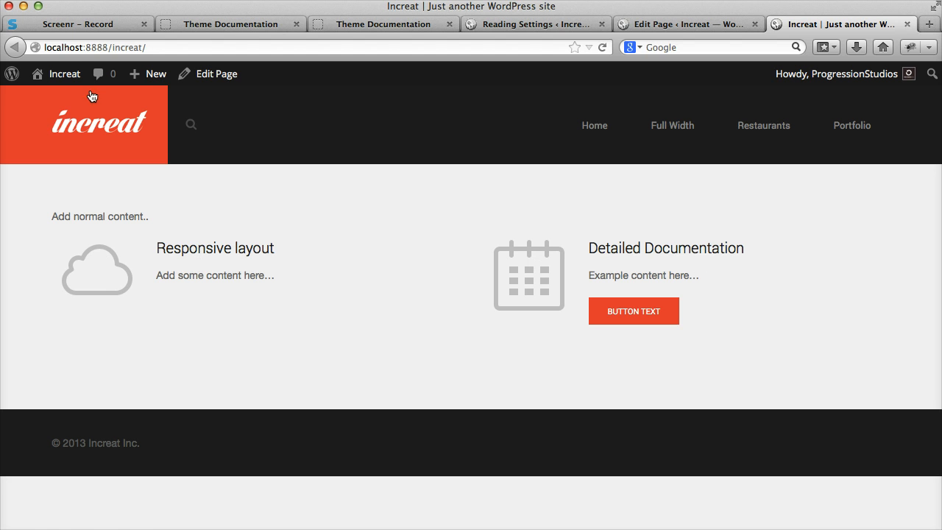
# Step: Preview 3 and 4 home child posts per column in the theme customizer's Home Settings, and leave without saving
pyautogui.moveTo(53, 73)
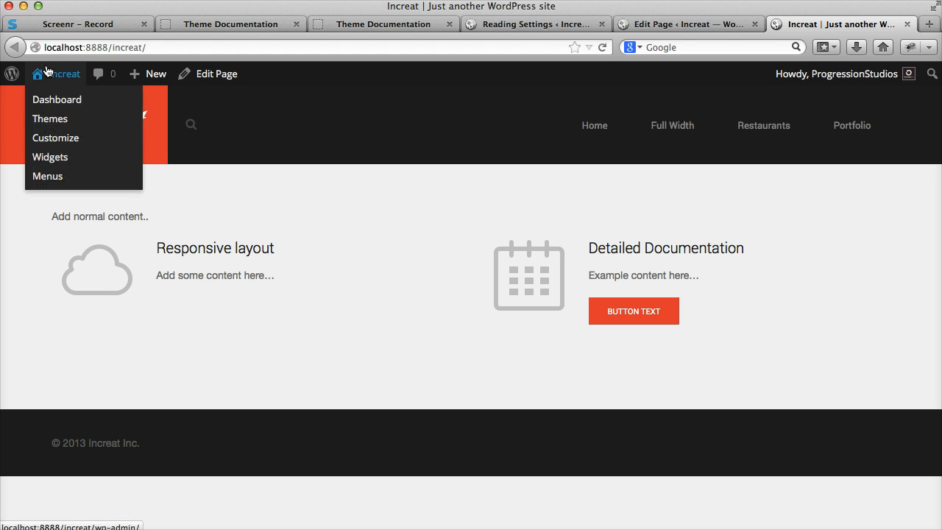
pyautogui.click(55, 143)
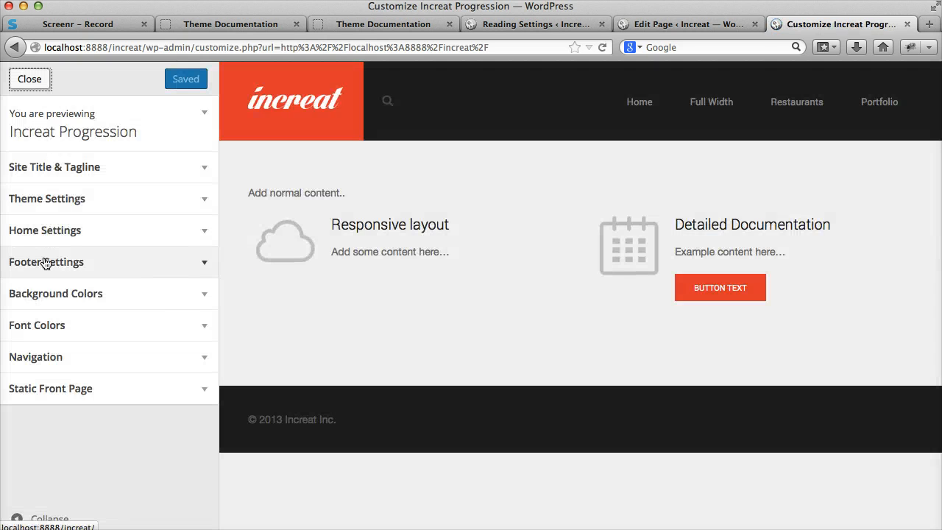
pyautogui.click(60, 234)
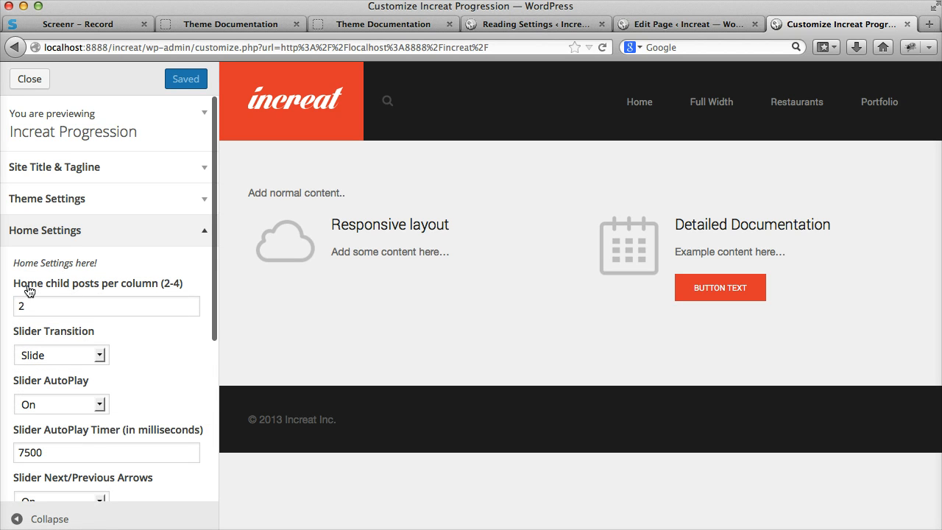
pyautogui.doubleClick(80, 299)
pyautogui.write('3')
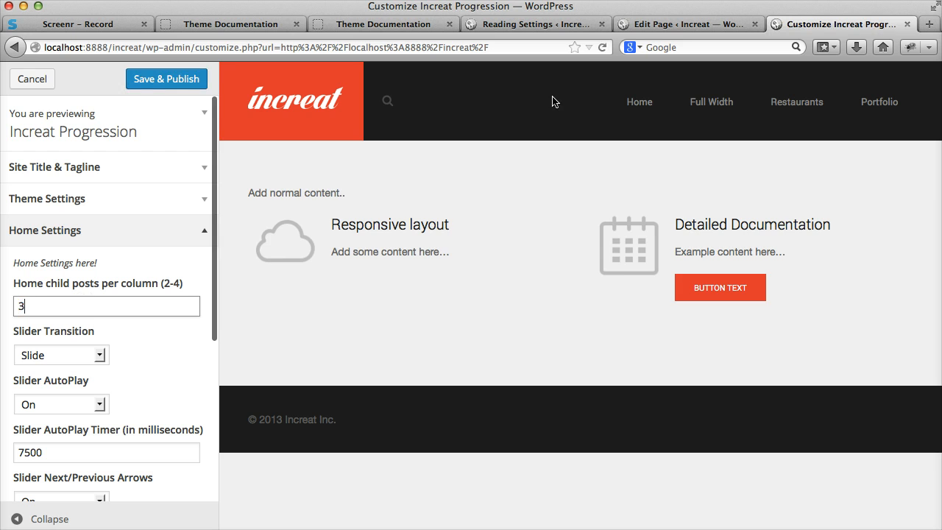
pyautogui.doubleClick(47, 307)
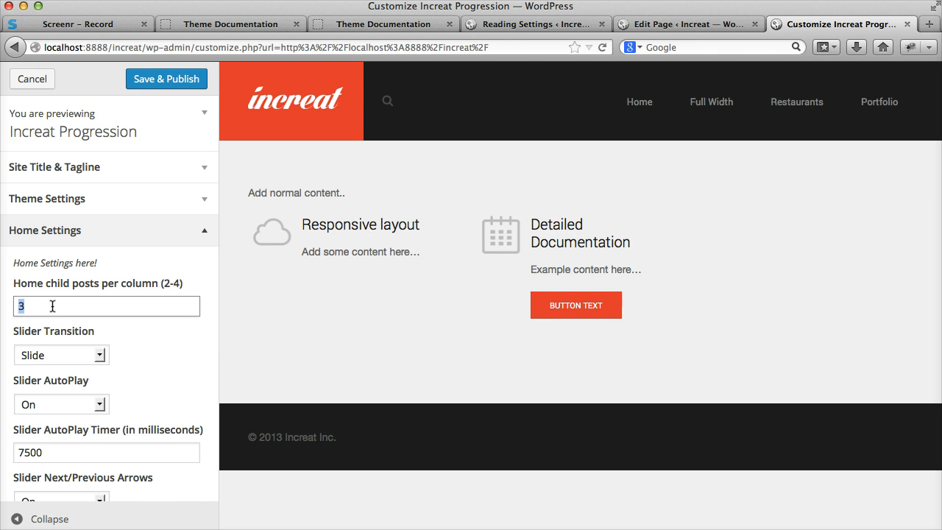
pyautogui.write('4')
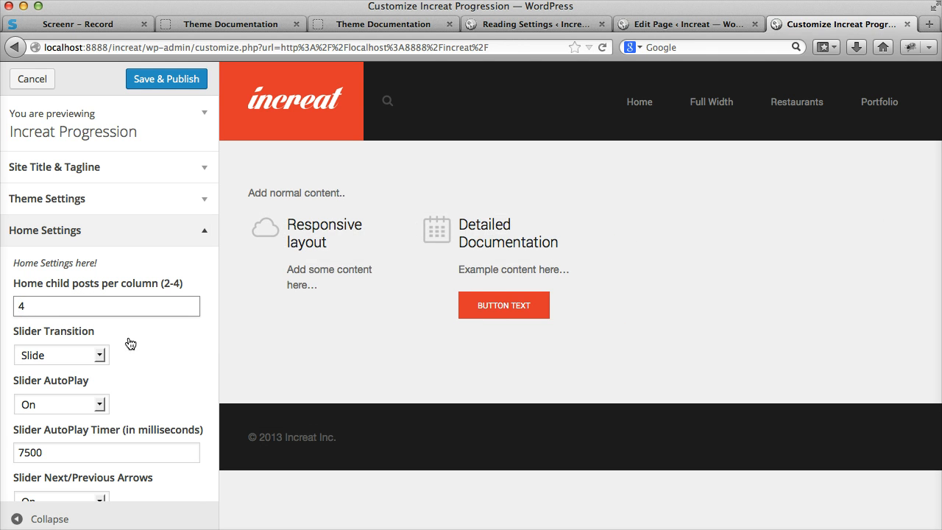
pyautogui.doubleClick(22, 307)
pyautogui.click(36, 82)
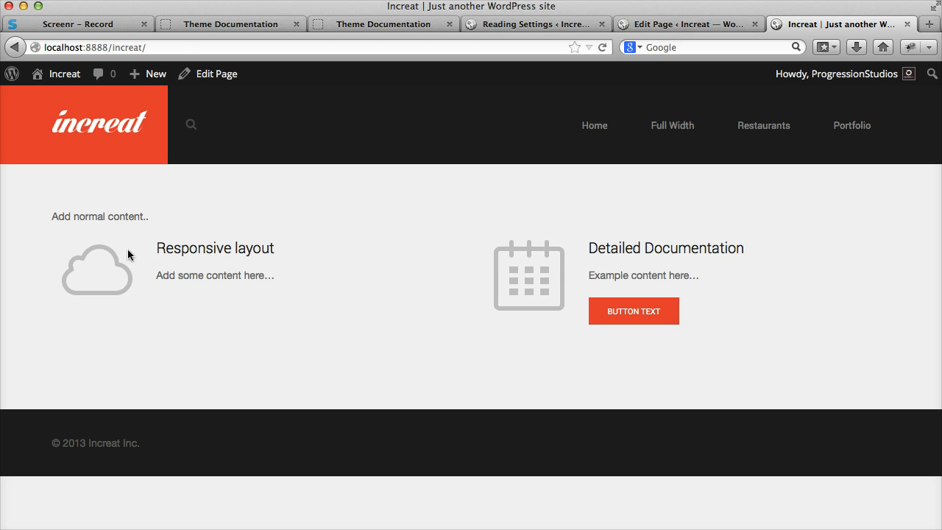
# Step: Examine the normal content and child sections on the front page, and the Detailed Documentation page's parent and order attributes
pyautogui.moveTo(63, 216); pyautogui.dragTo(752, 298)
pyautogui.click(753, 298)
pyautogui.moveTo(52, 216); pyautogui.dragTo(158, 219)
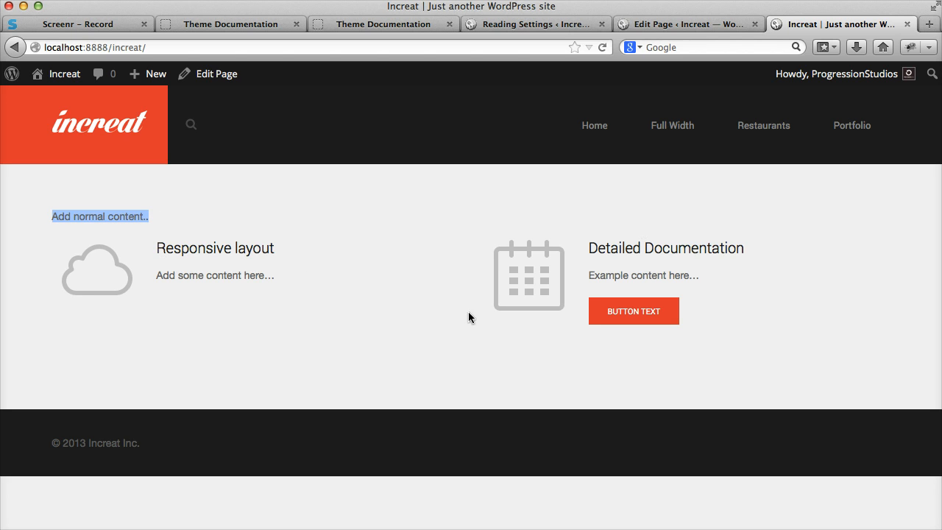
pyautogui.click(177, 280)
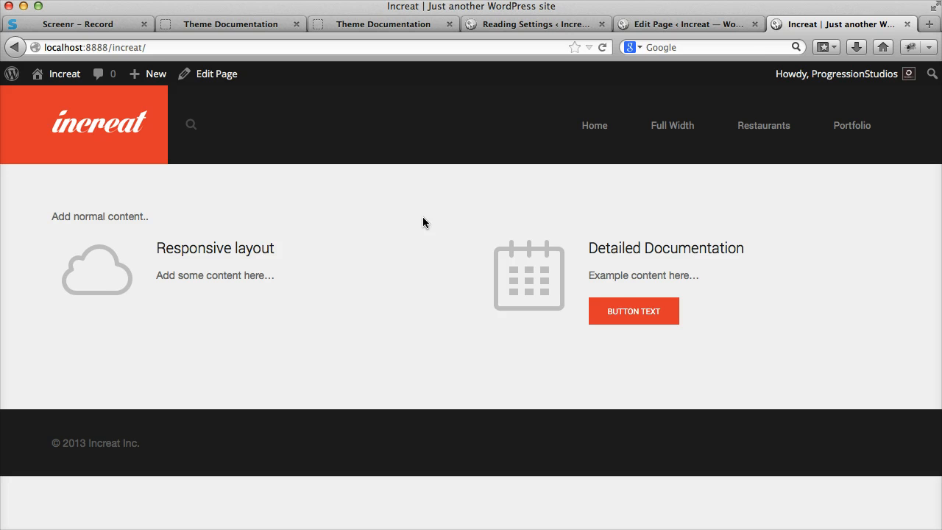
pyautogui.click(729, 23)
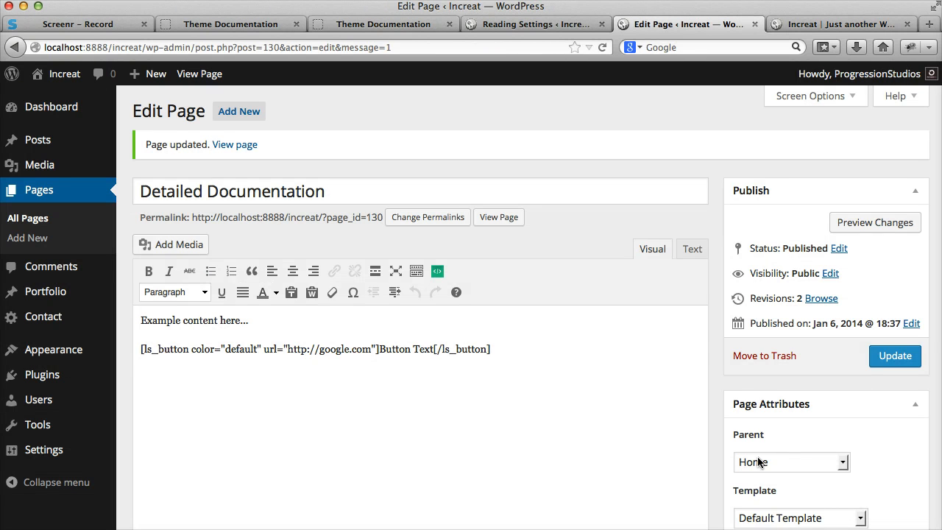
pyautogui.scroll(-5, 750, 449)
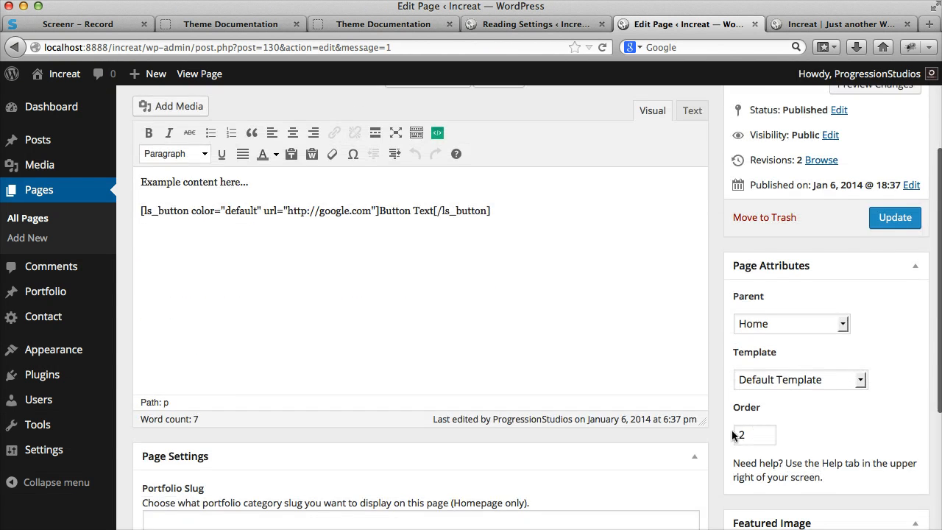
pyautogui.scroll(5, 736, 435)
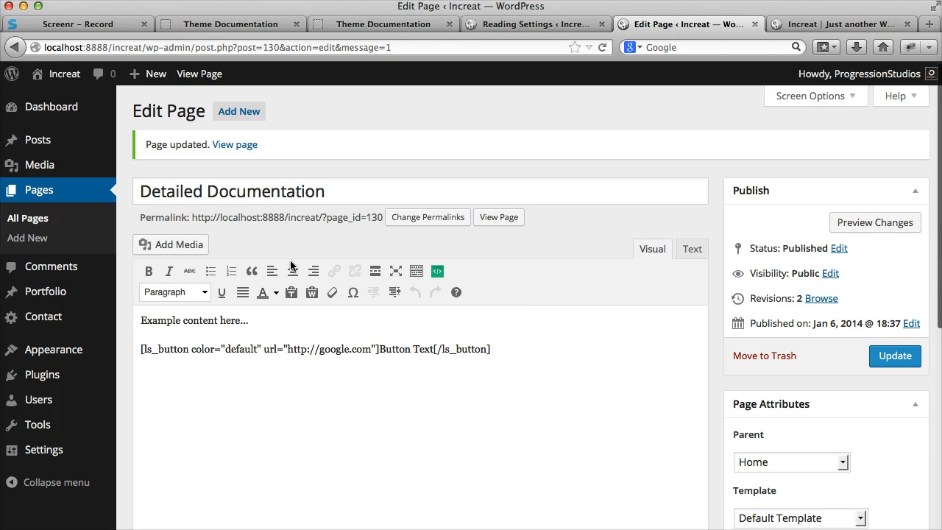